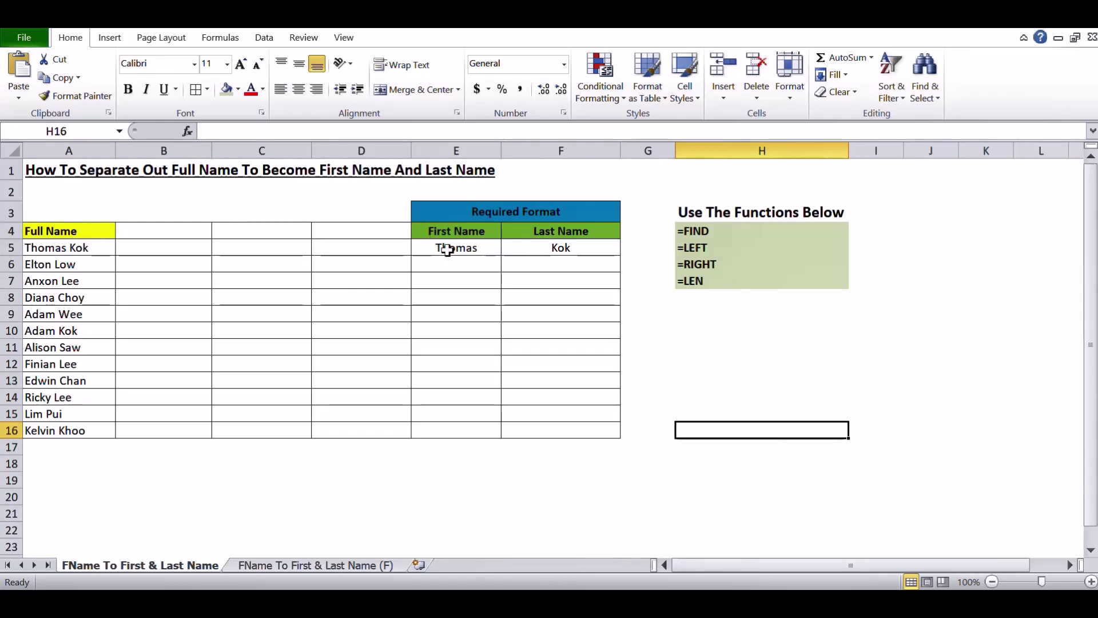
Enter the formula =FIND(" ",A5) in cell B5 to locate the space in the first full name.
{"action": "left_click", "coordinate": [143, 252]}
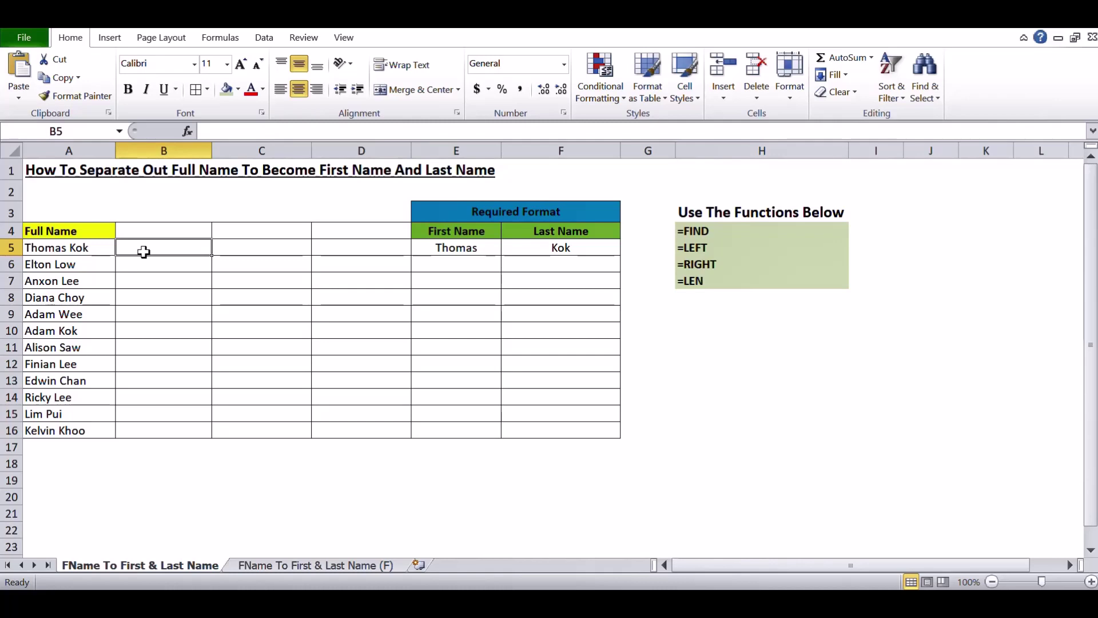
{"action": "type", "text": "=FIND"}
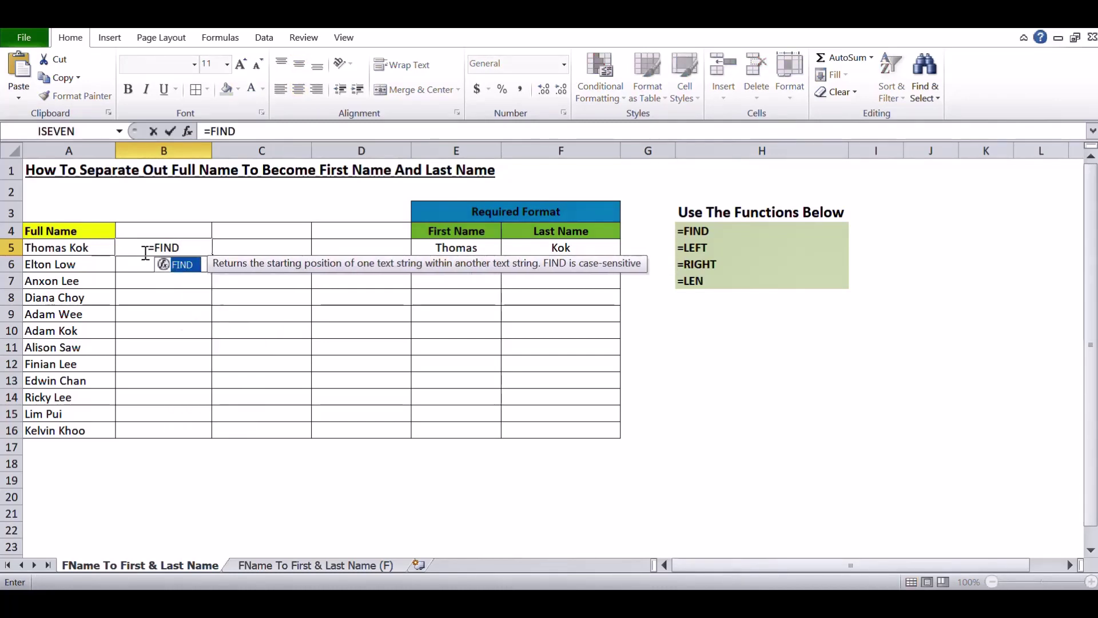
{"action": "type", "text": "("}
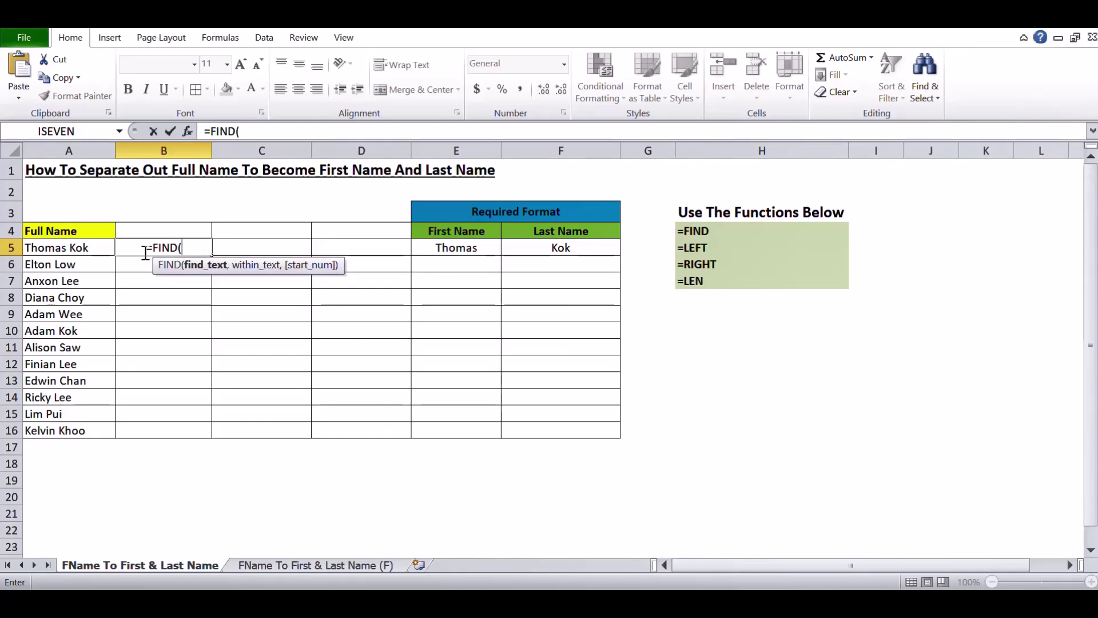
{"action": "type", "text": "\""}
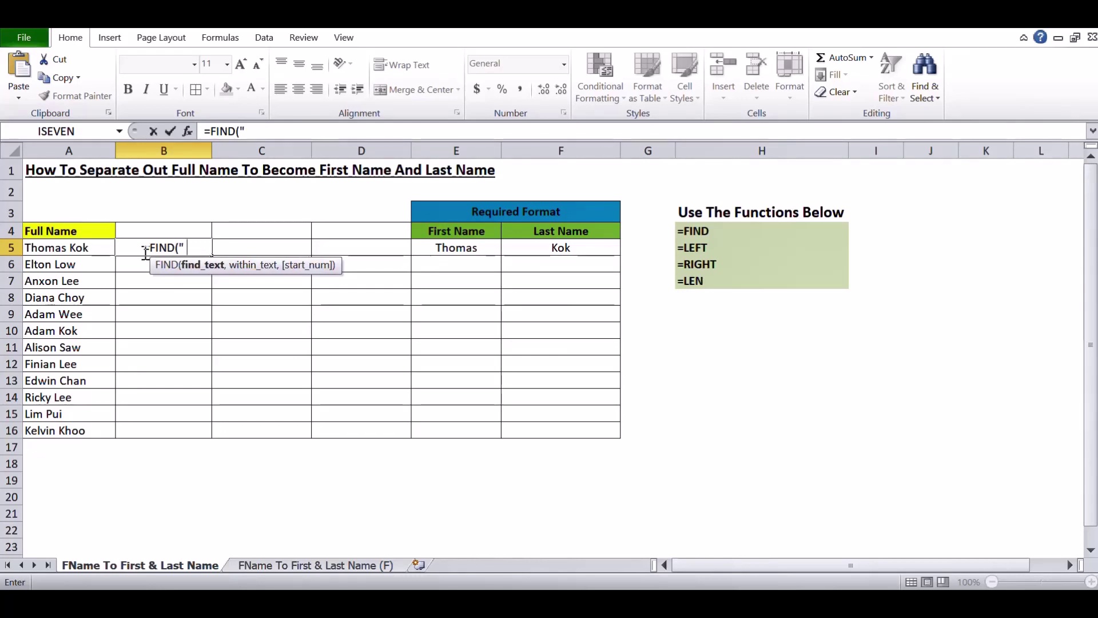
{"action": "type", "text": " \""}
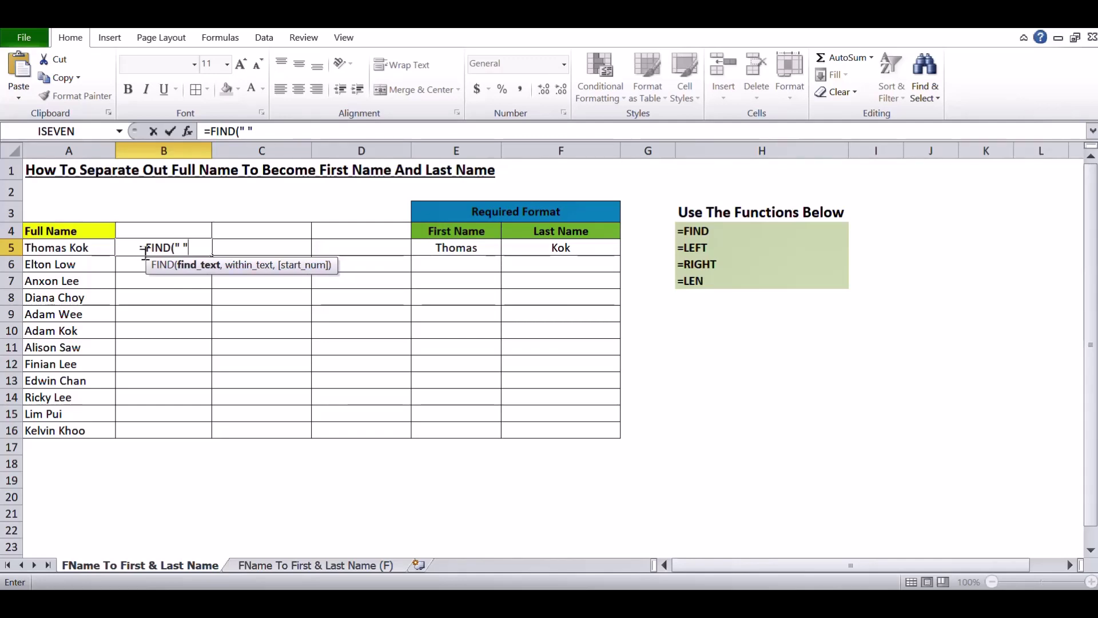
{"action": "type", "text": ","}
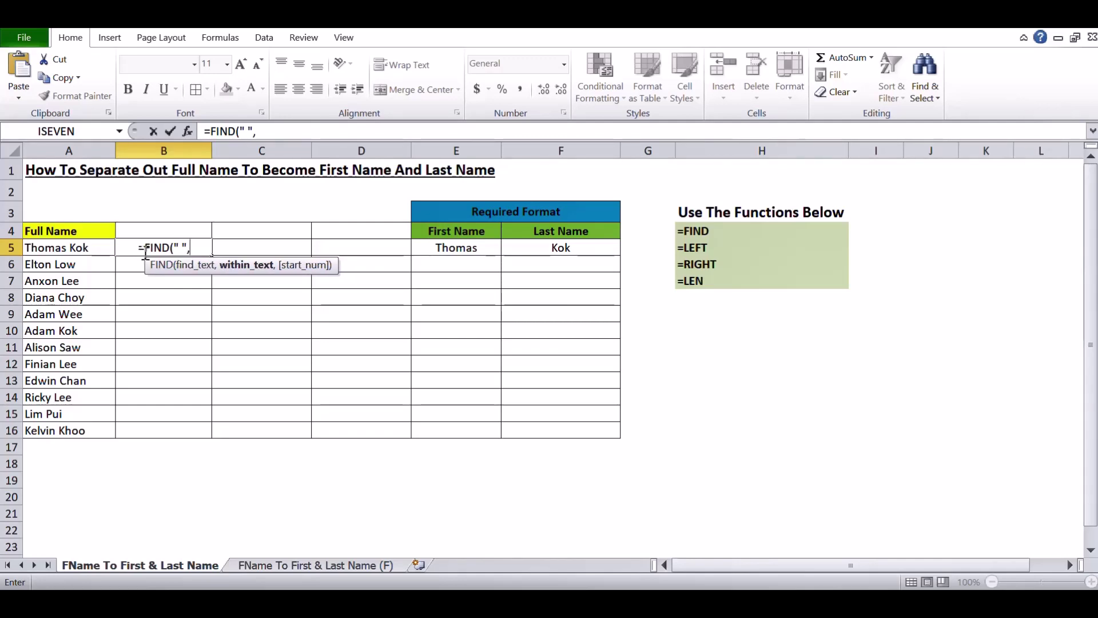
{"action": "left_click", "coordinate": [75, 252]}
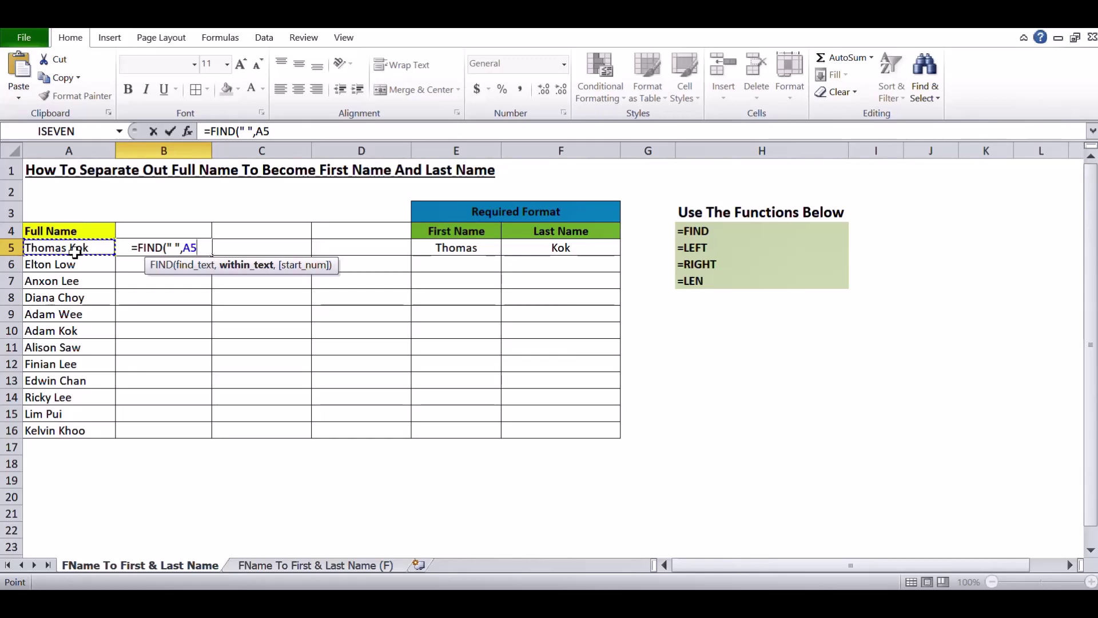
{"action": "type", "text": ")"}
{"action": "key", "text": "Return"}
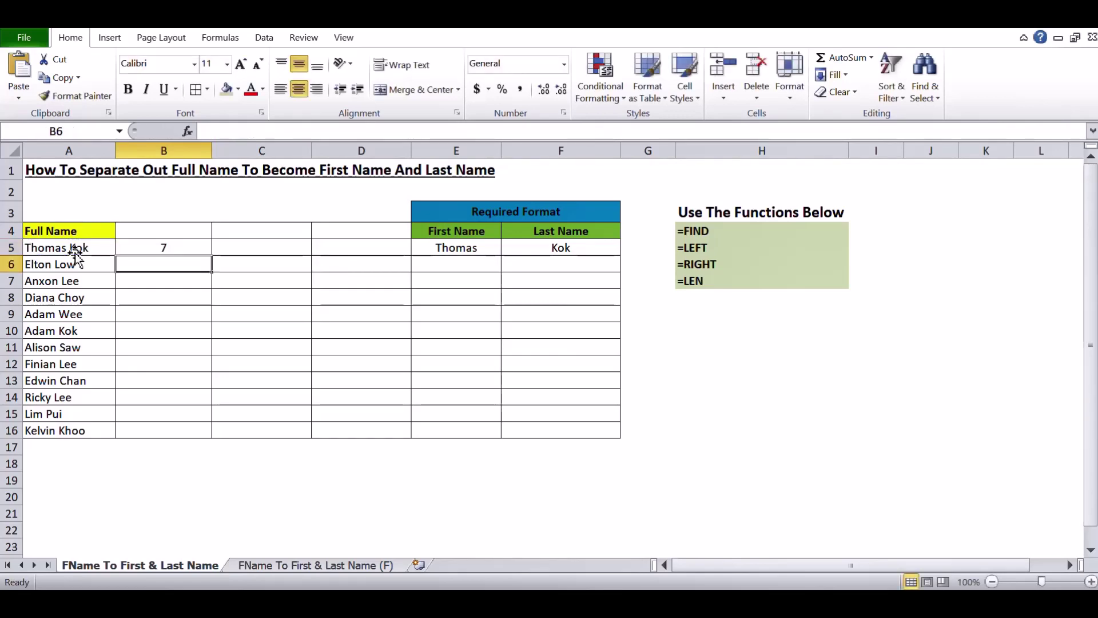
Copy the FIND formula from B5 down to B16 and check it in B5, B6 and B15.
{"action": "left_click", "coordinate": [187, 239]}
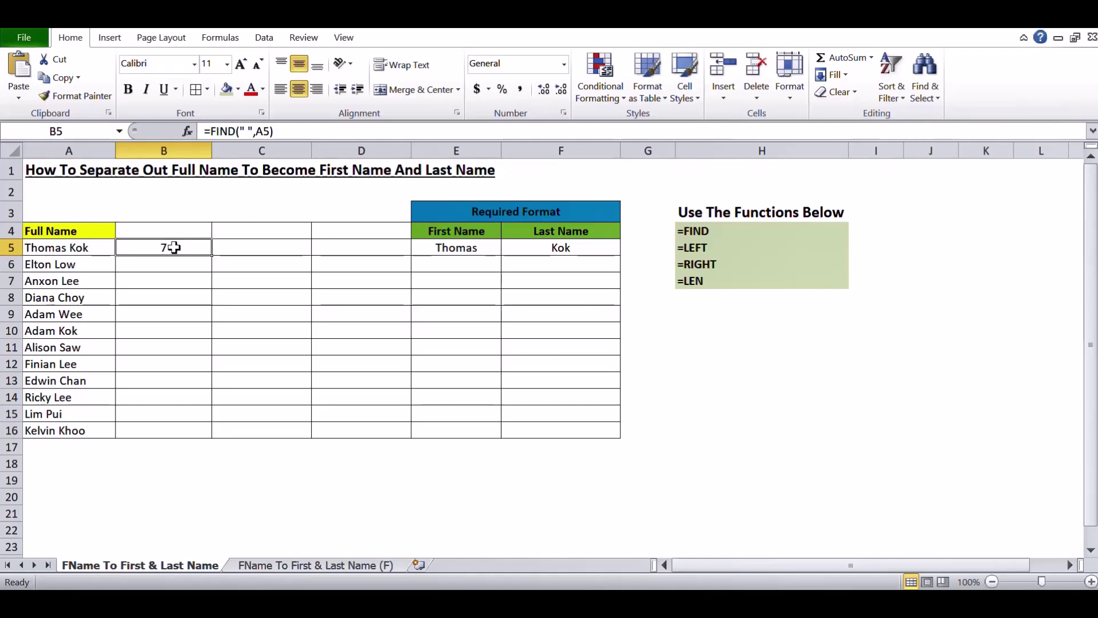
{"action": "double_click", "coordinate": [211, 256]}
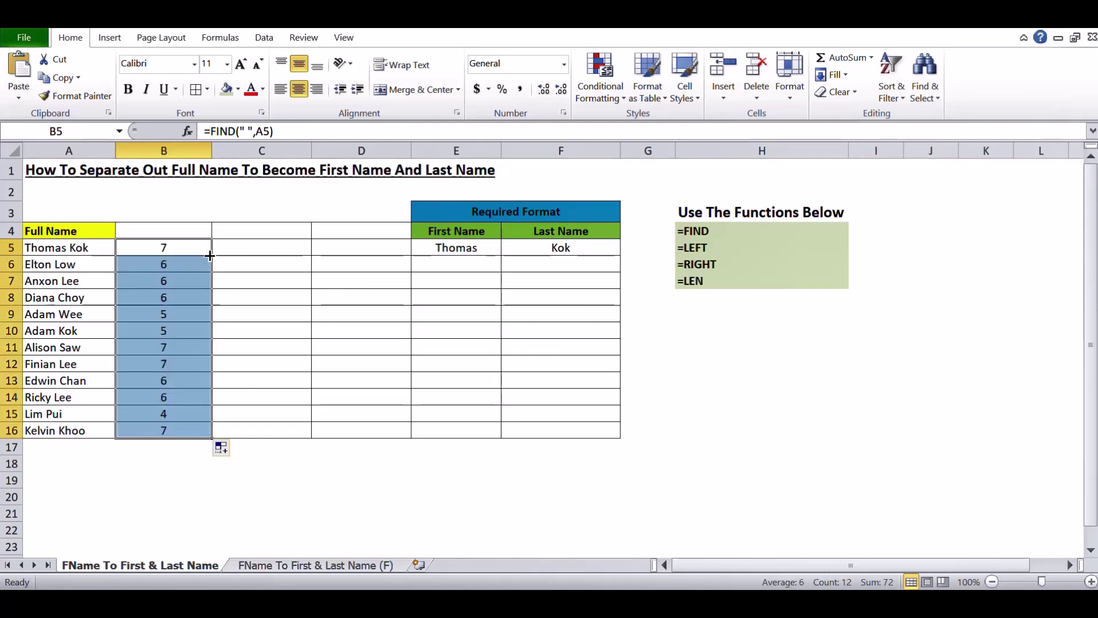
{"action": "left_click", "coordinate": [174, 250]}
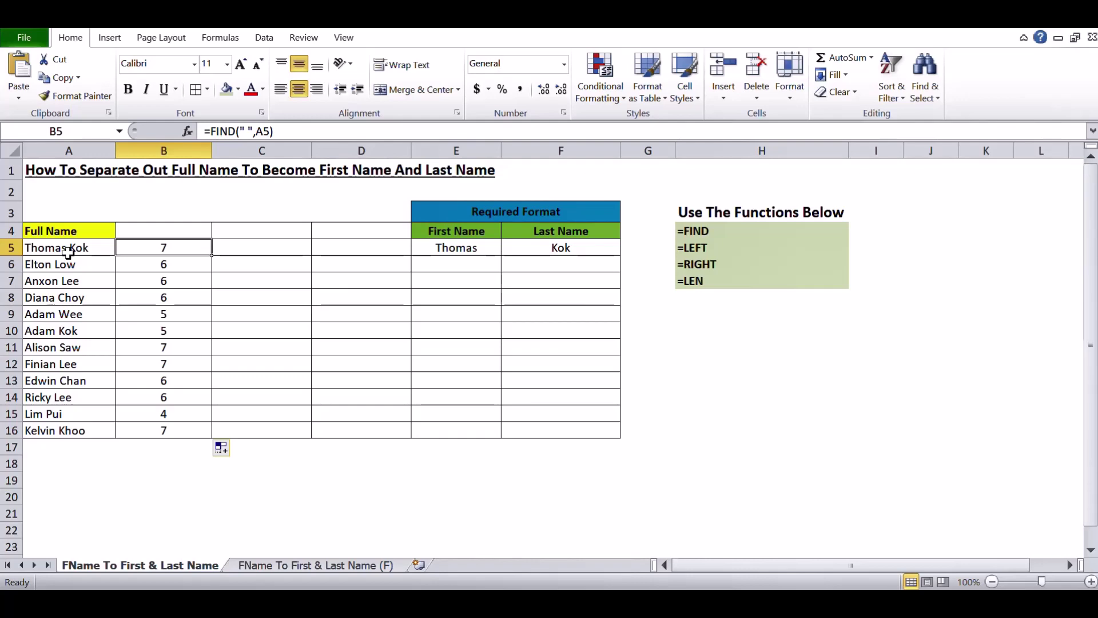
{"action": "left_click", "coordinate": [149, 264]}
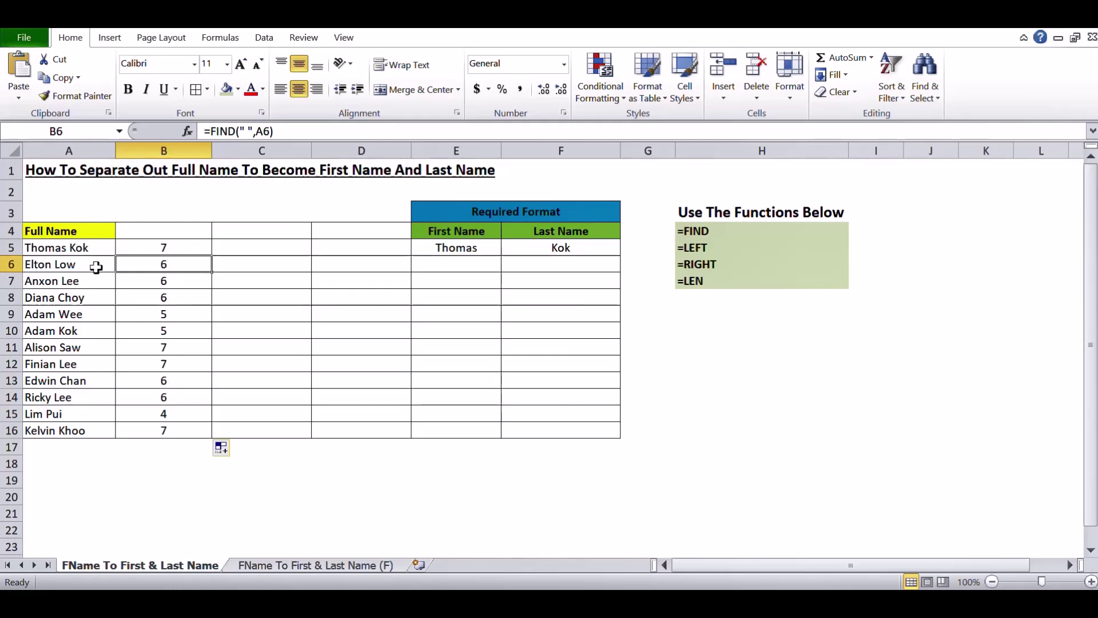
{"action": "left_click", "coordinate": [160, 412]}
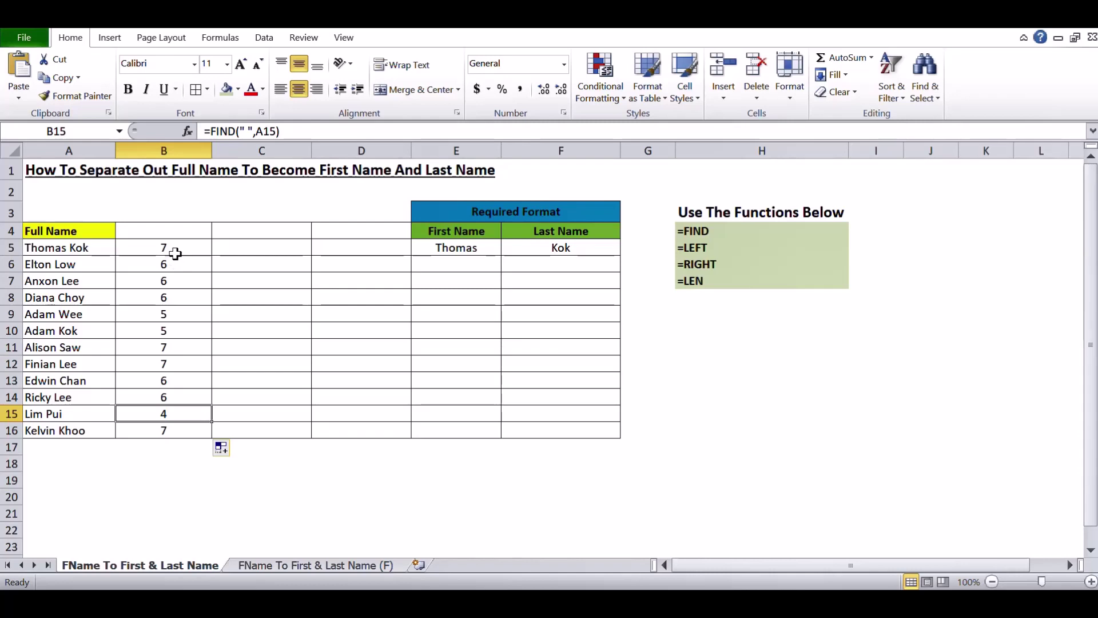
Enter the formula =LEFT(A5,B5-1) in cell C5 to extract the first name.
{"action": "left_click", "coordinate": [240, 250]}
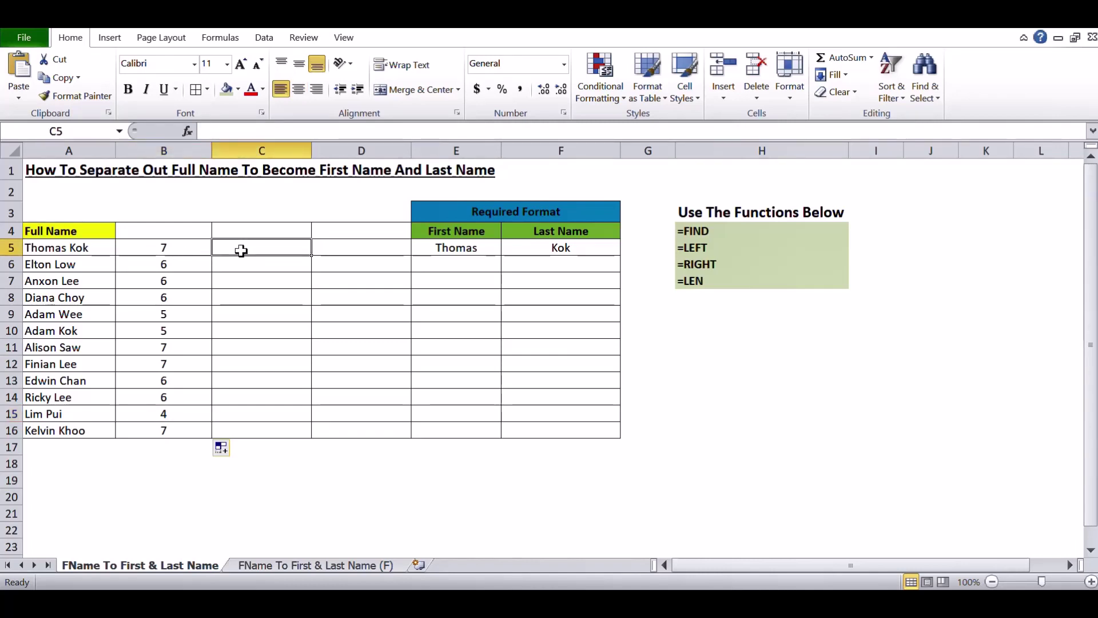
{"action": "type", "text": "=LEFT"}
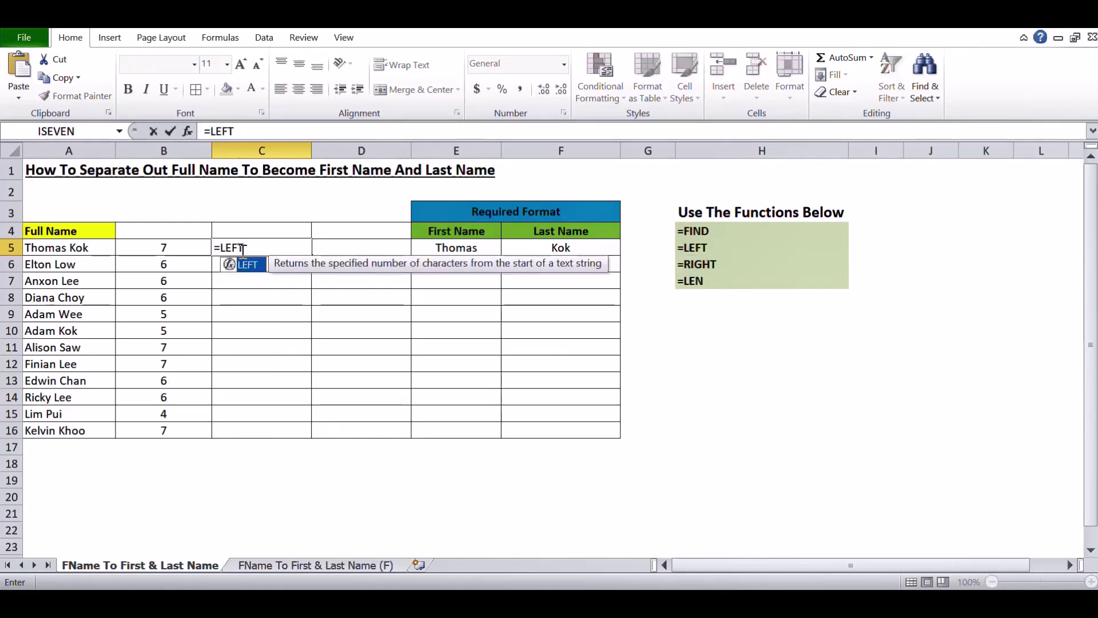
{"action": "type", "text": "("}
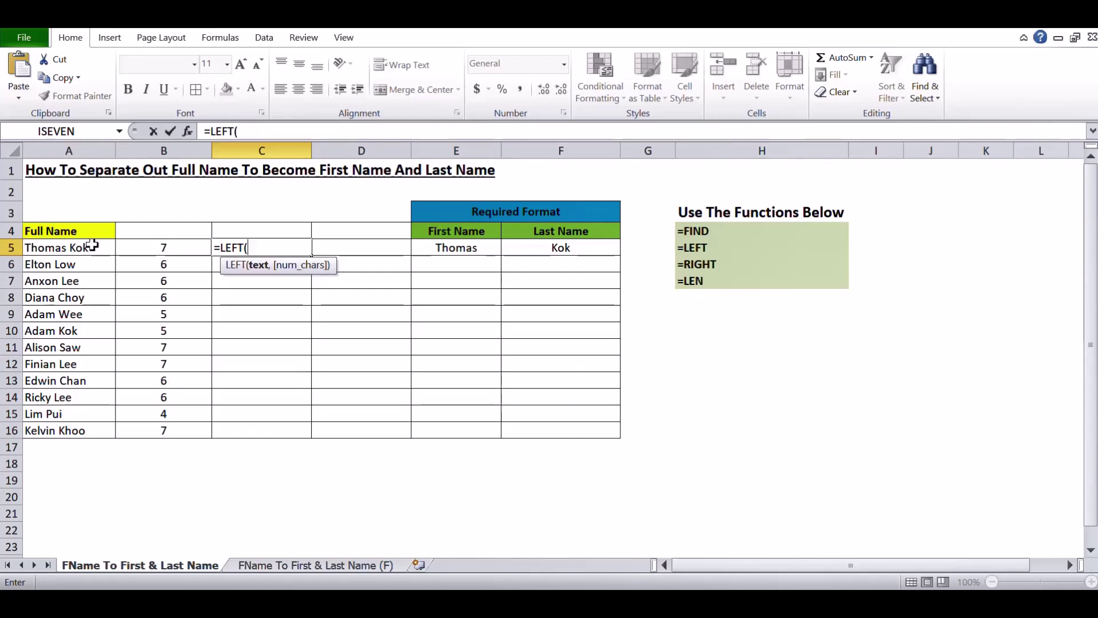
{"action": "left_click", "coordinate": [92, 246]}
{"action": "type", "text": ","}
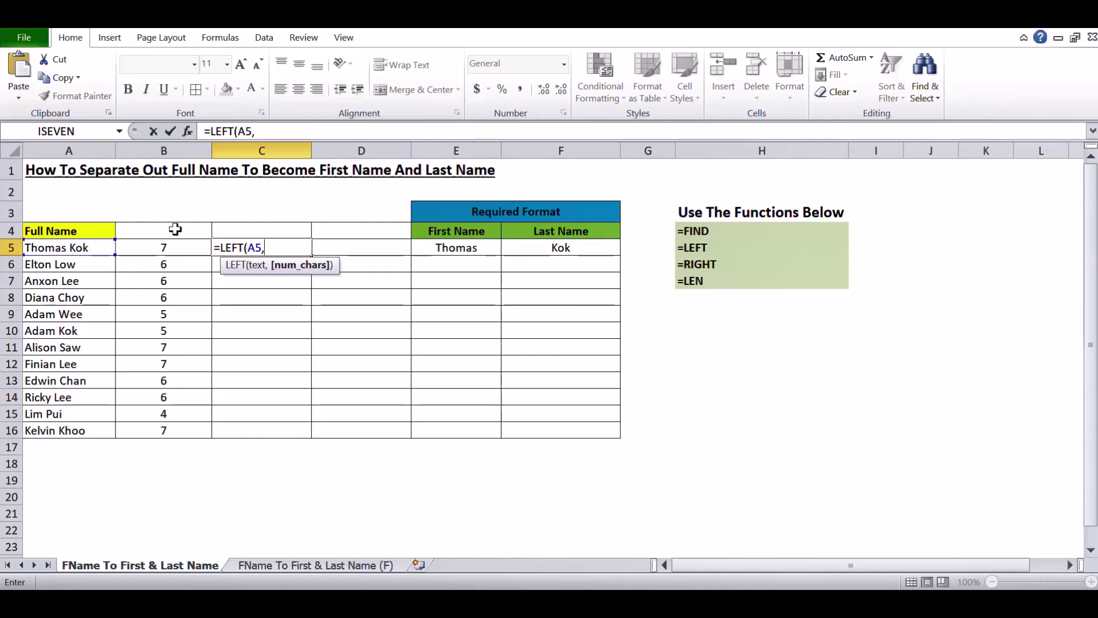
{"action": "left_click", "coordinate": [166, 254]}
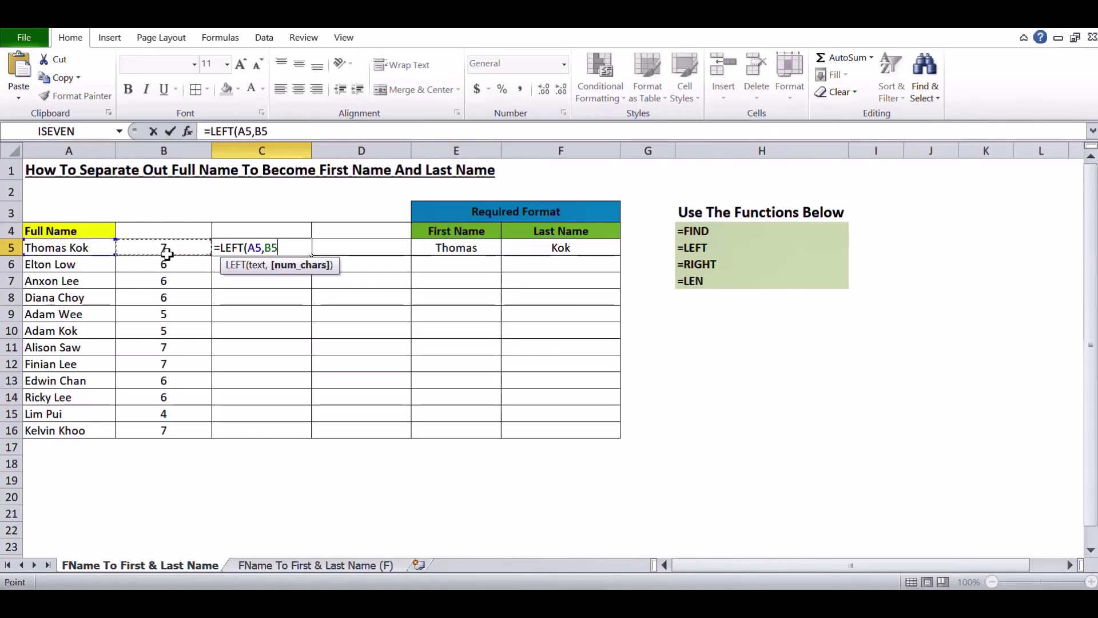
{"action": "type", "text": "-"}
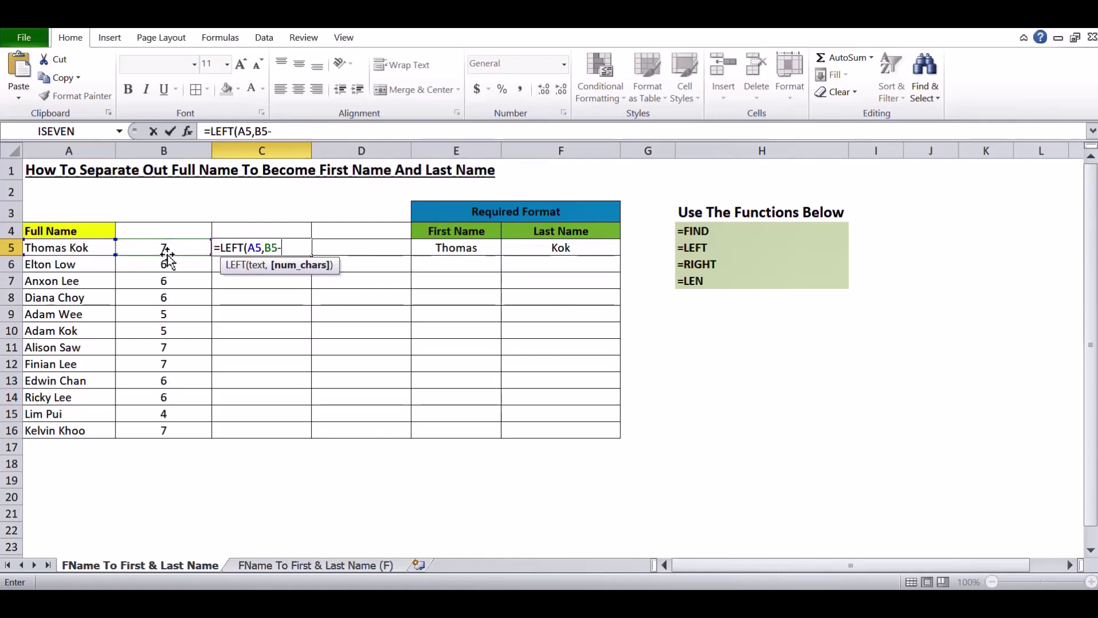
{"action": "type", "text": "1)"}
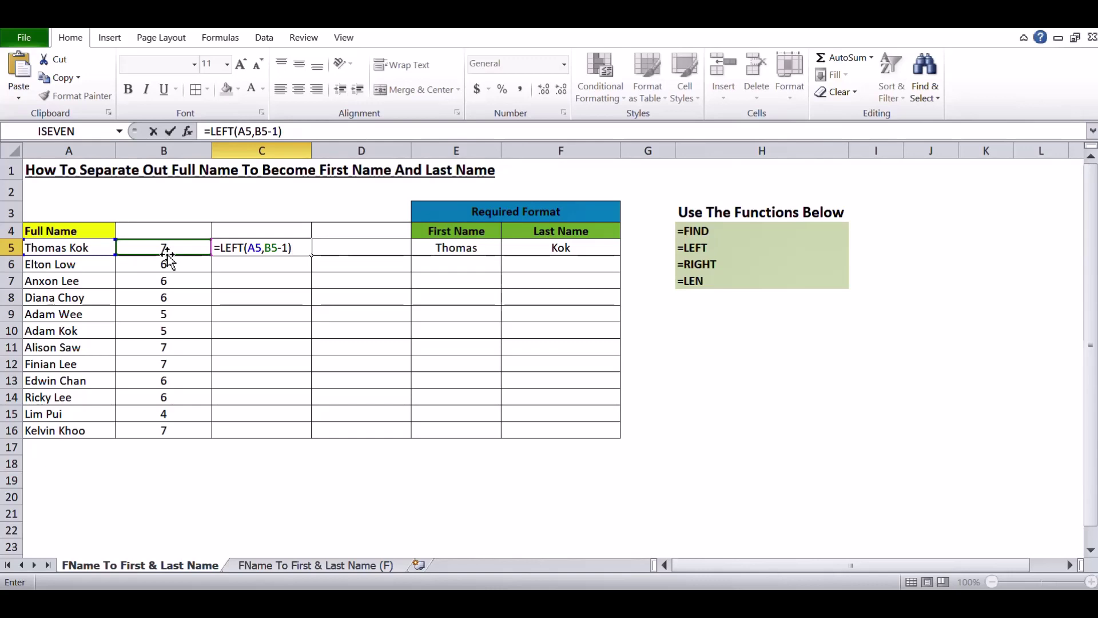
{"action": "key", "text": "Return"}
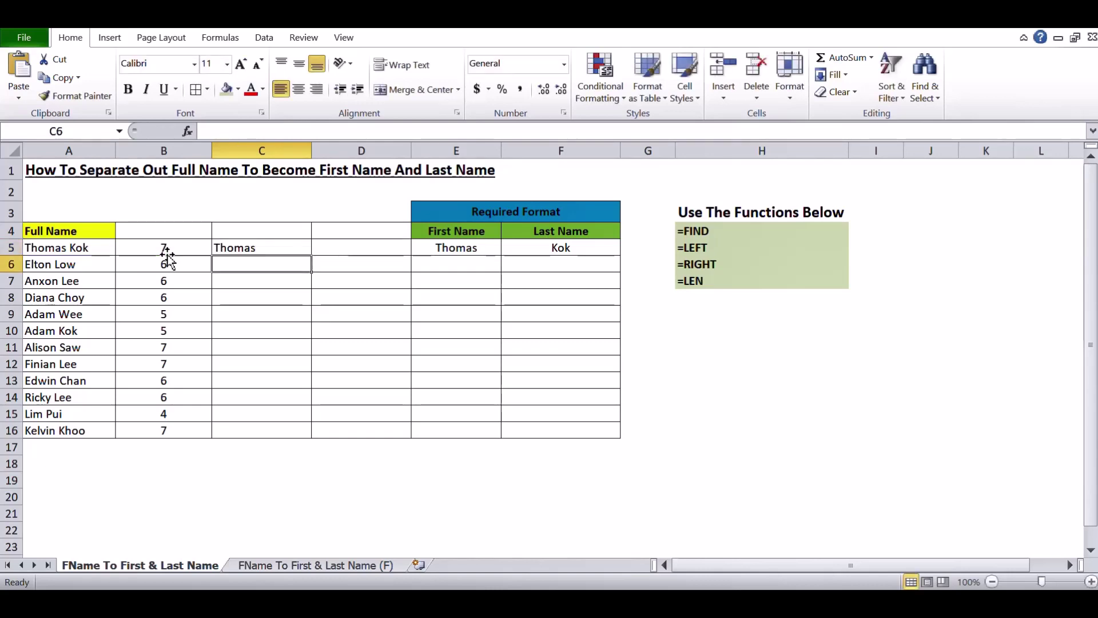
Copy the LEFT formula from C5 down to C16 and check several of the extracted first names.
{"action": "left_click", "coordinate": [288, 247]}
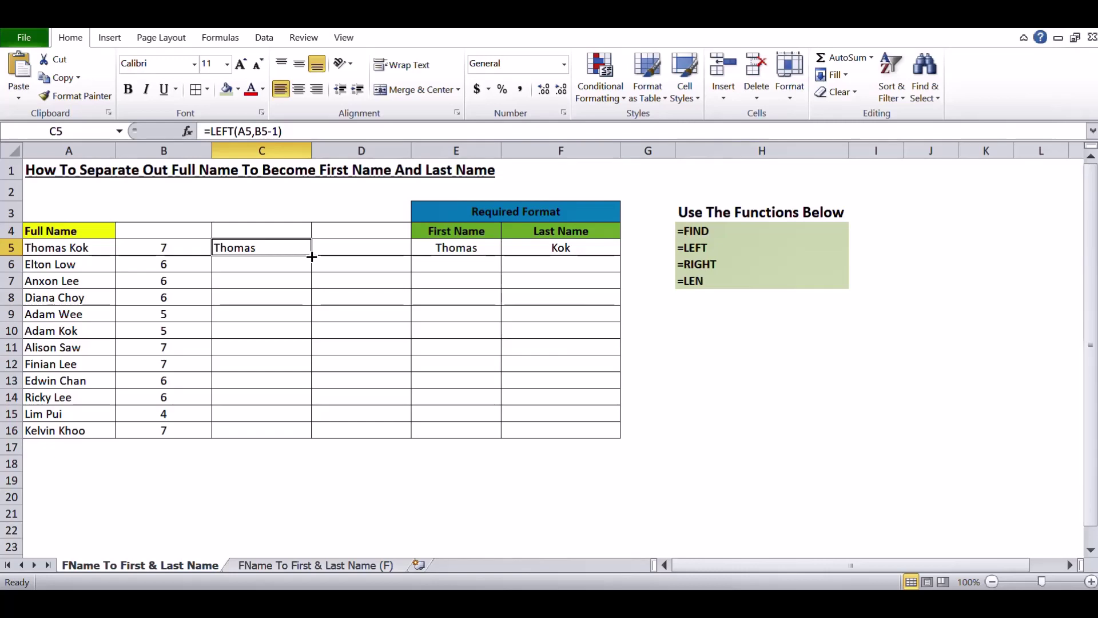
{"action": "double_click", "coordinate": [312, 257]}
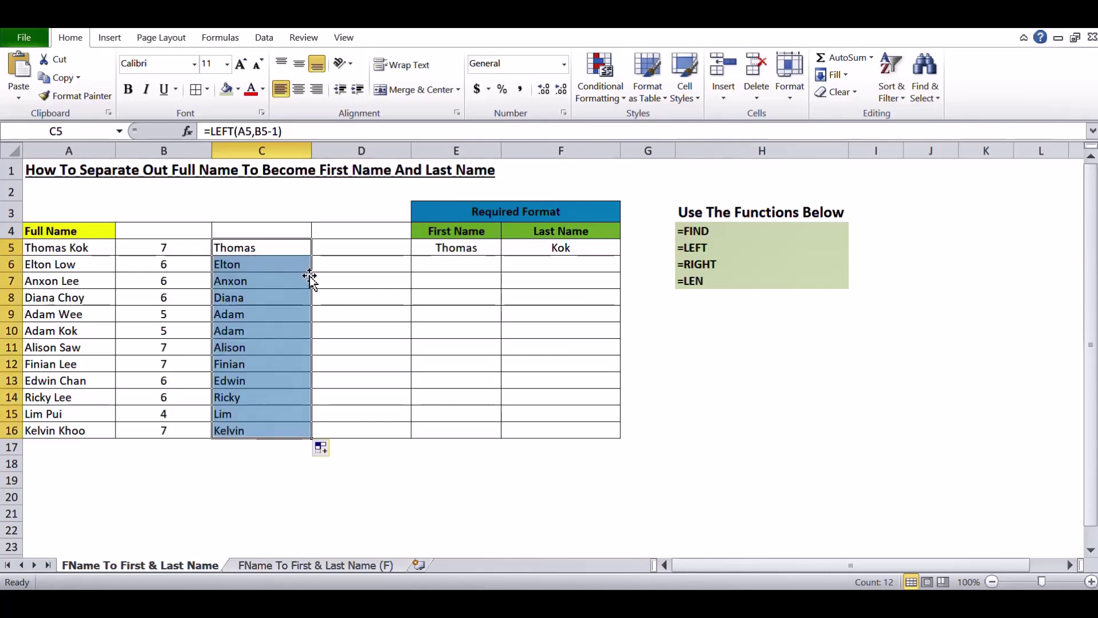
{"action": "left_click", "coordinate": [330, 266]}
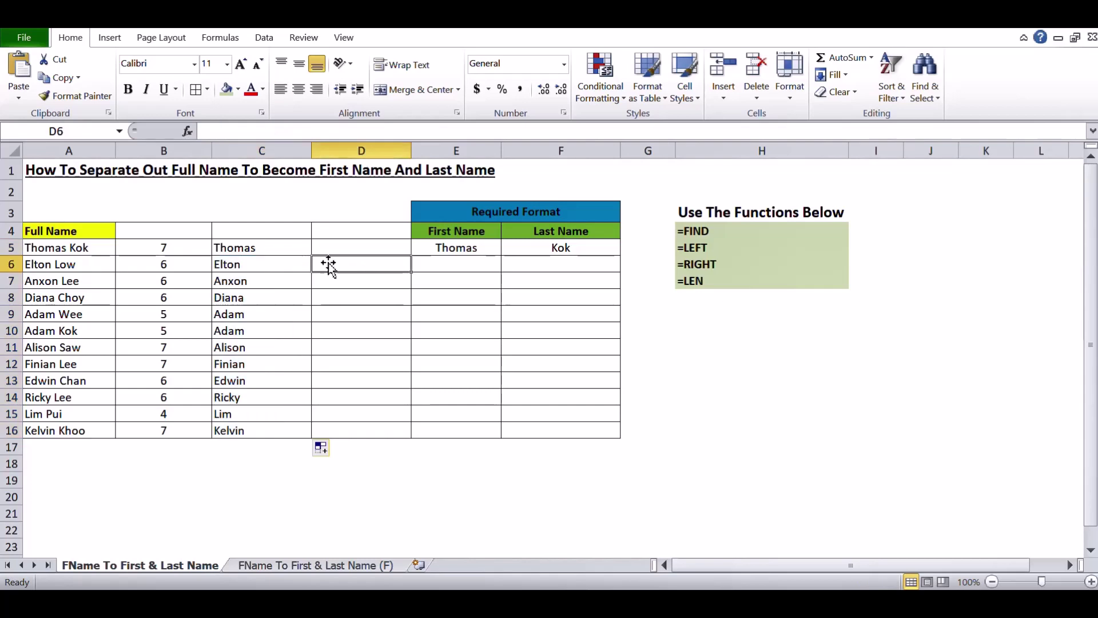
{"action": "left_click", "coordinate": [265, 246]}
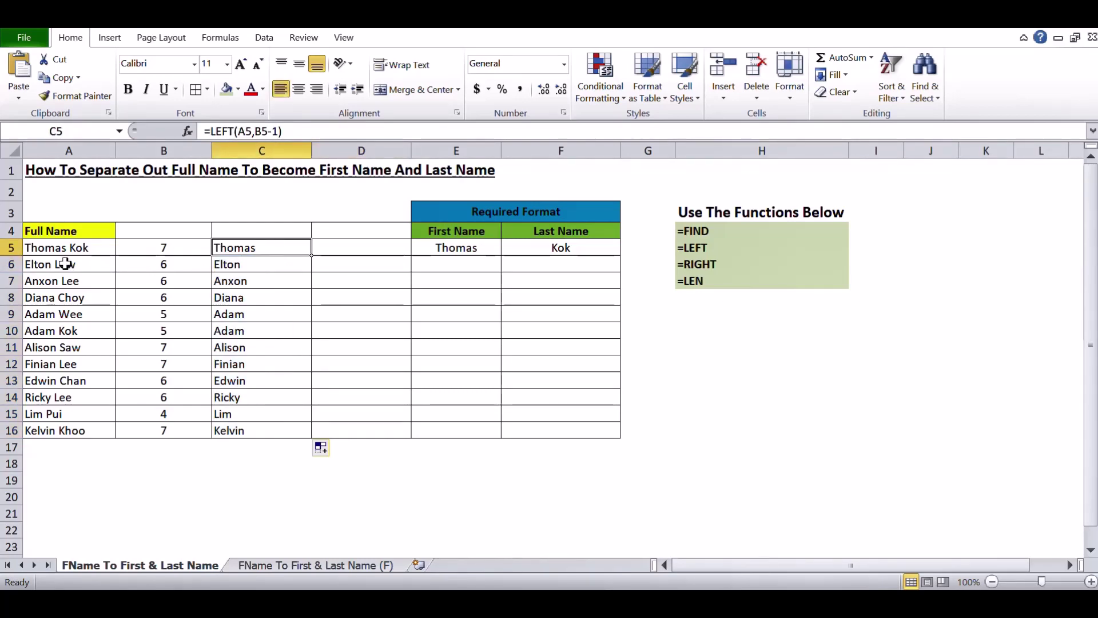
{"action": "left_click", "coordinate": [266, 268]}
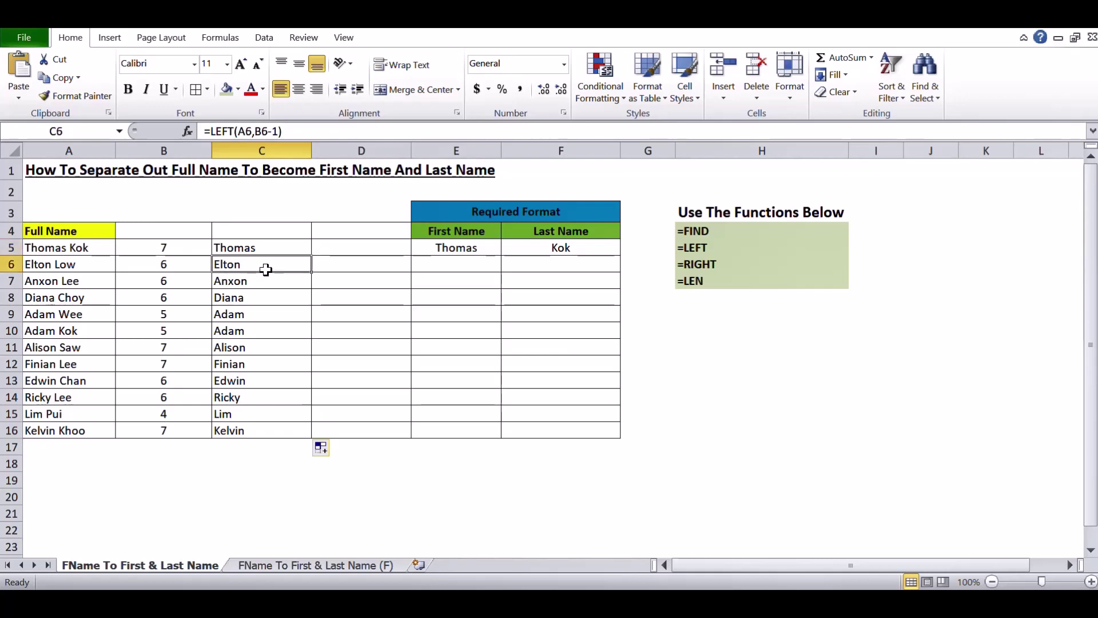
{"action": "left_click", "coordinate": [238, 414]}
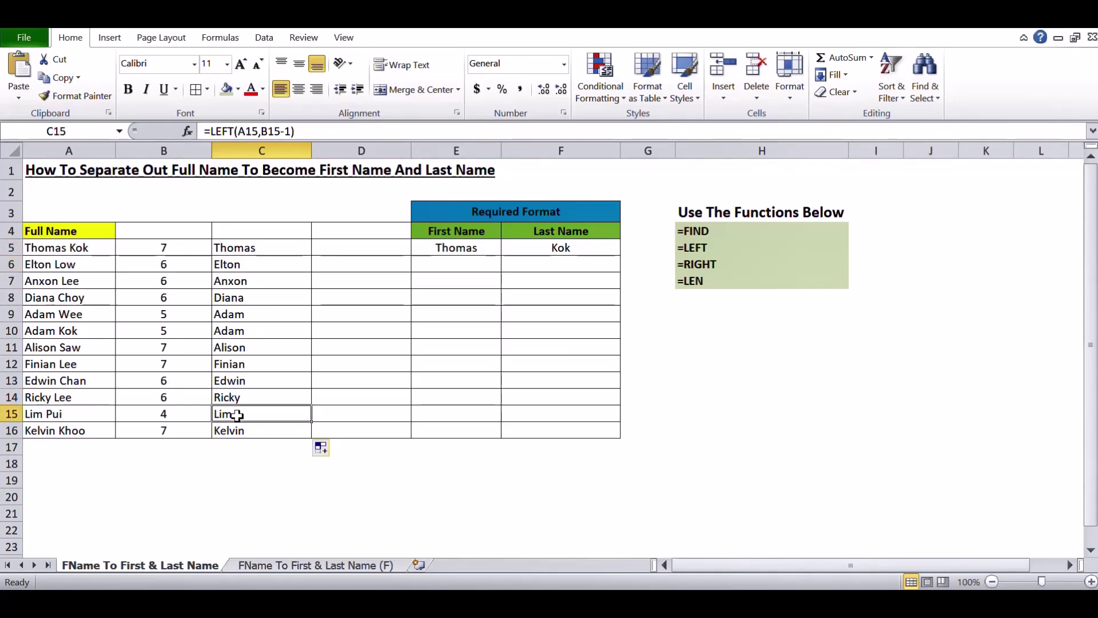
{"action": "left_click", "coordinate": [235, 428]}
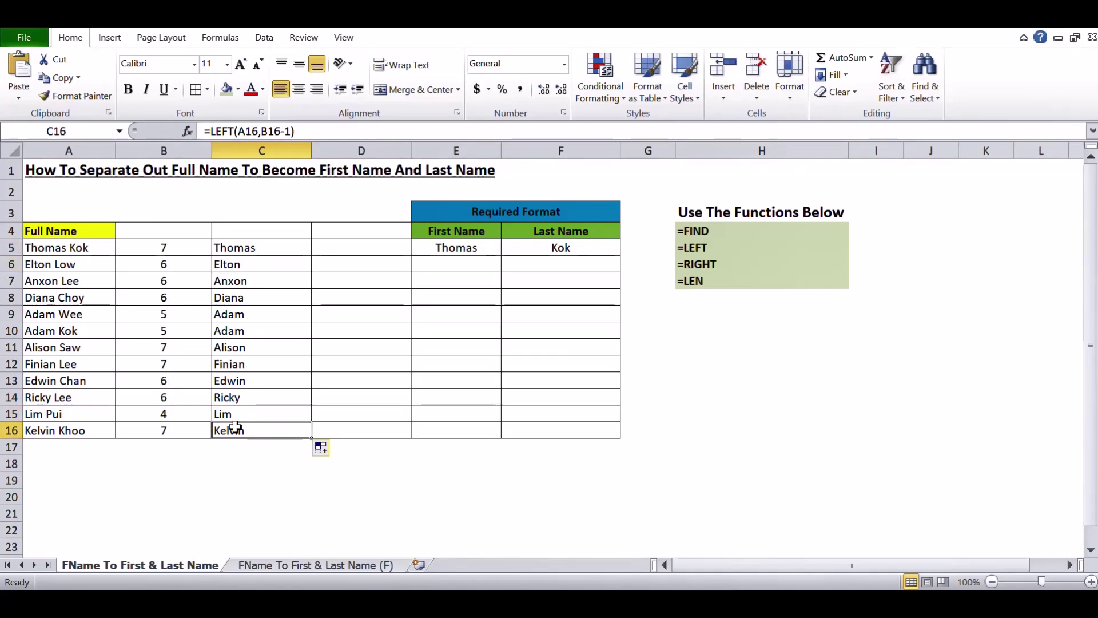
{"action": "left_click", "coordinate": [269, 252]}
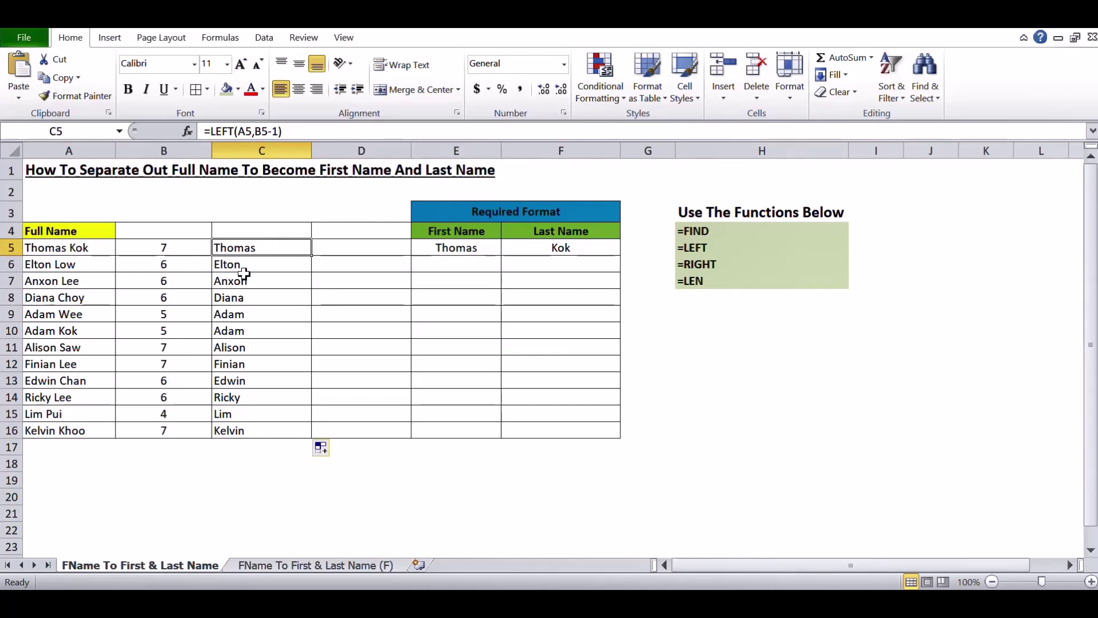
Enter the formula =RIGHT(A5,LEN(A5)-B5) in cell D5 to extract the last name.
{"action": "left_click", "coordinate": [322, 249]}
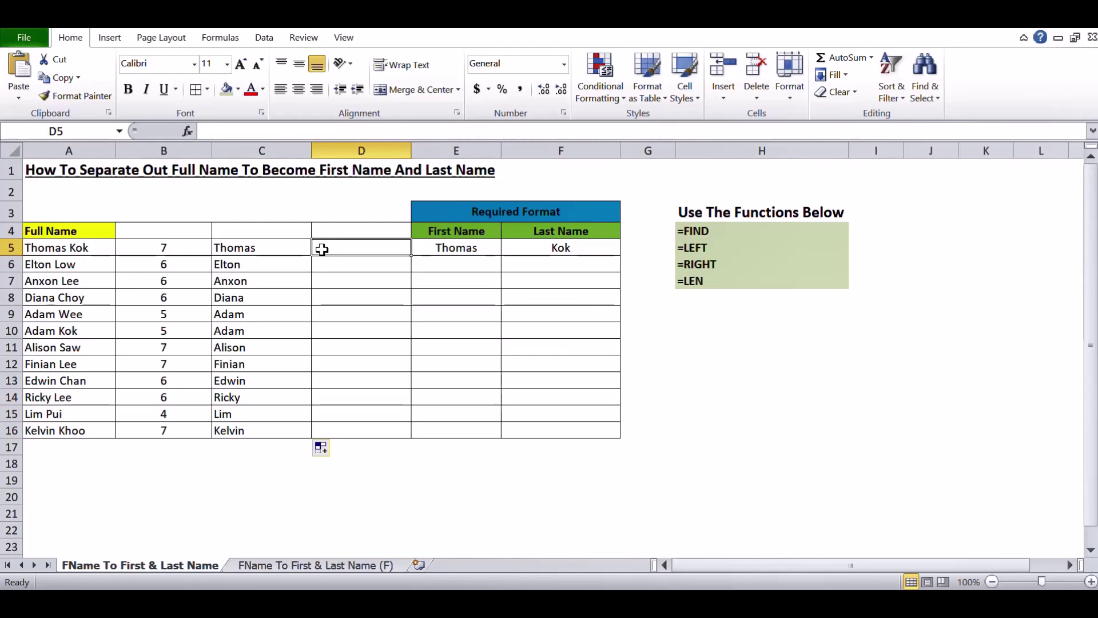
{"action": "type", "text": "=RIGHT"}
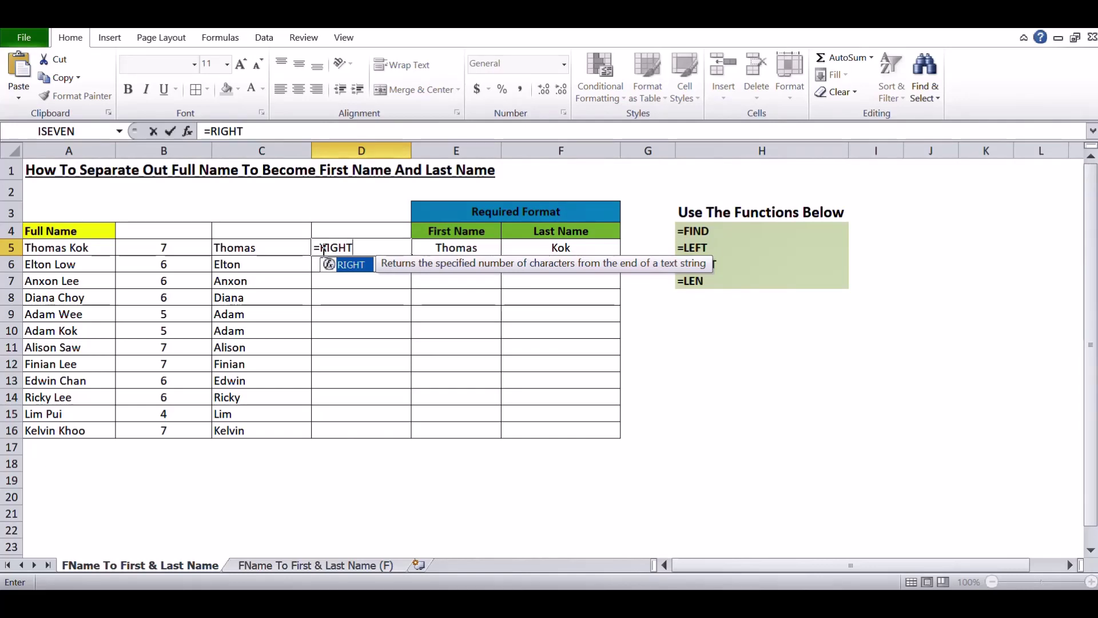
{"action": "type", "text": "("}
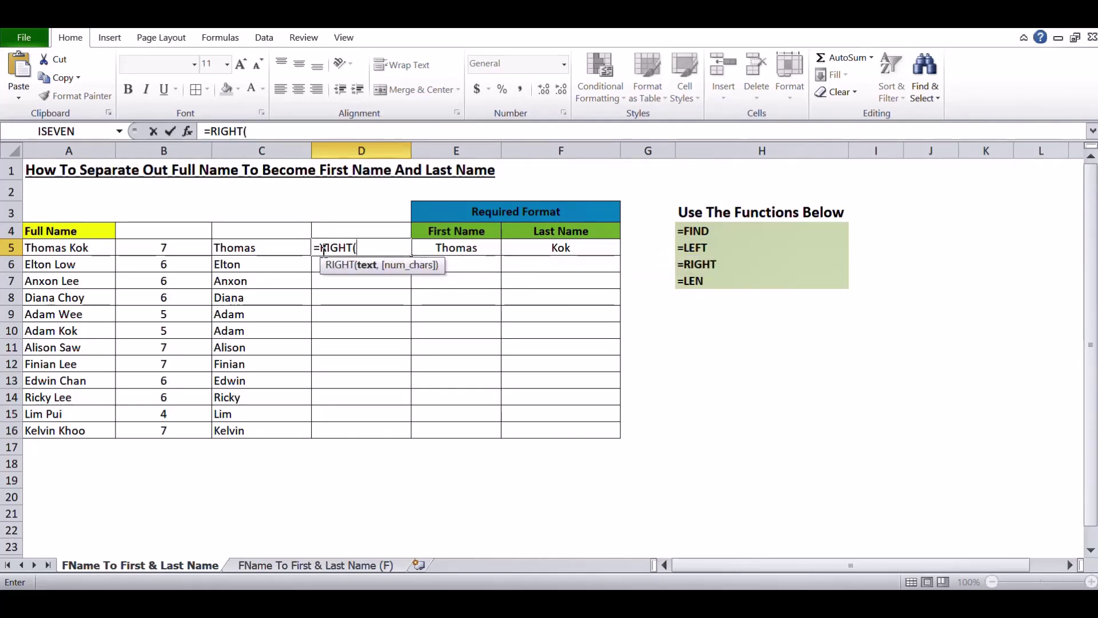
{"action": "left_click", "coordinate": [101, 250]}
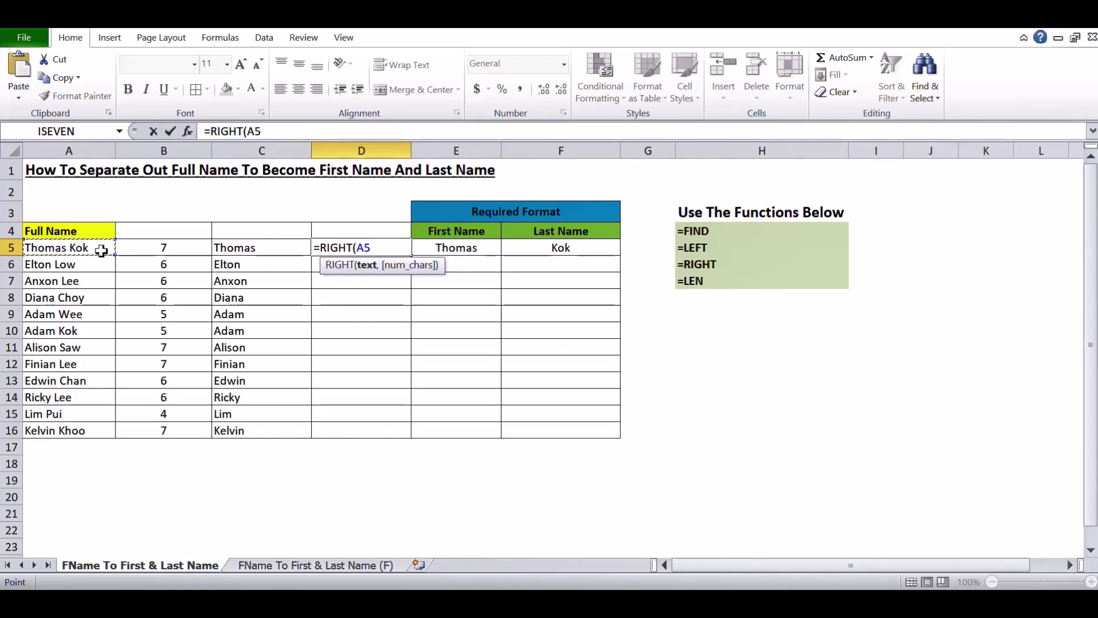
{"action": "type", "text": ",LE"}
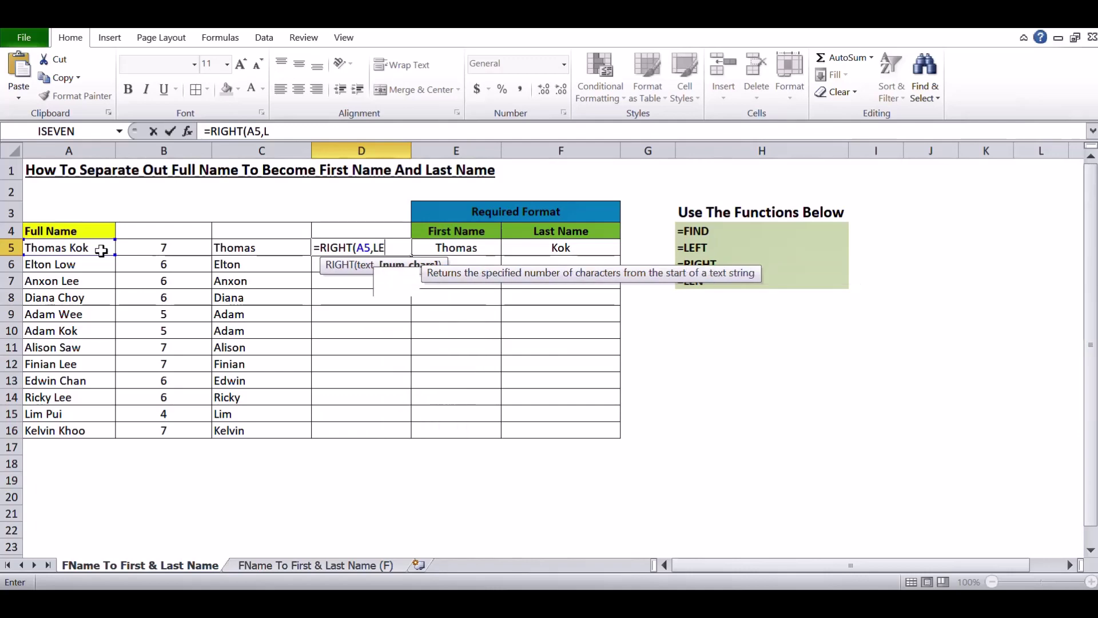
{"action": "type", "text": "N"}
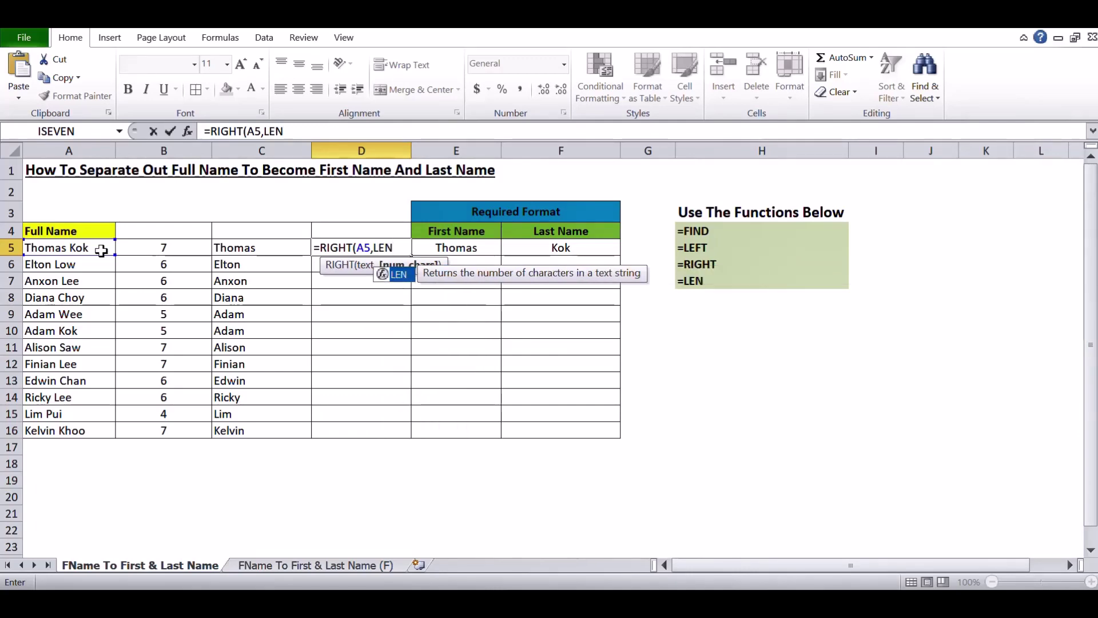
{"action": "type", "text": "("}
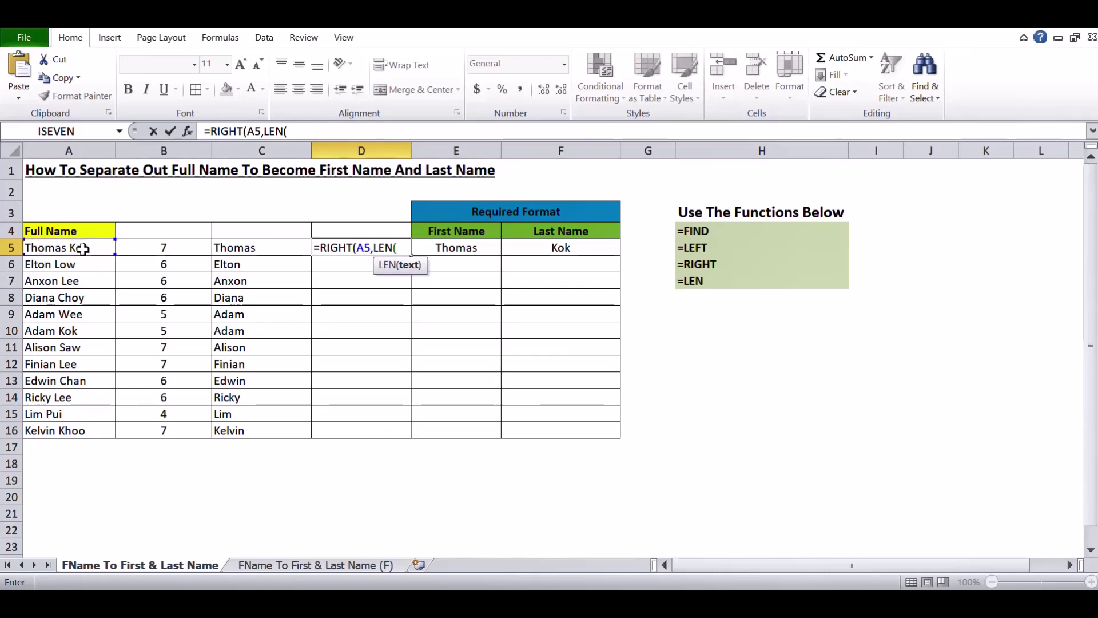
{"action": "left_click", "coordinate": [83, 247]}
{"action": "type", "text": ")"}
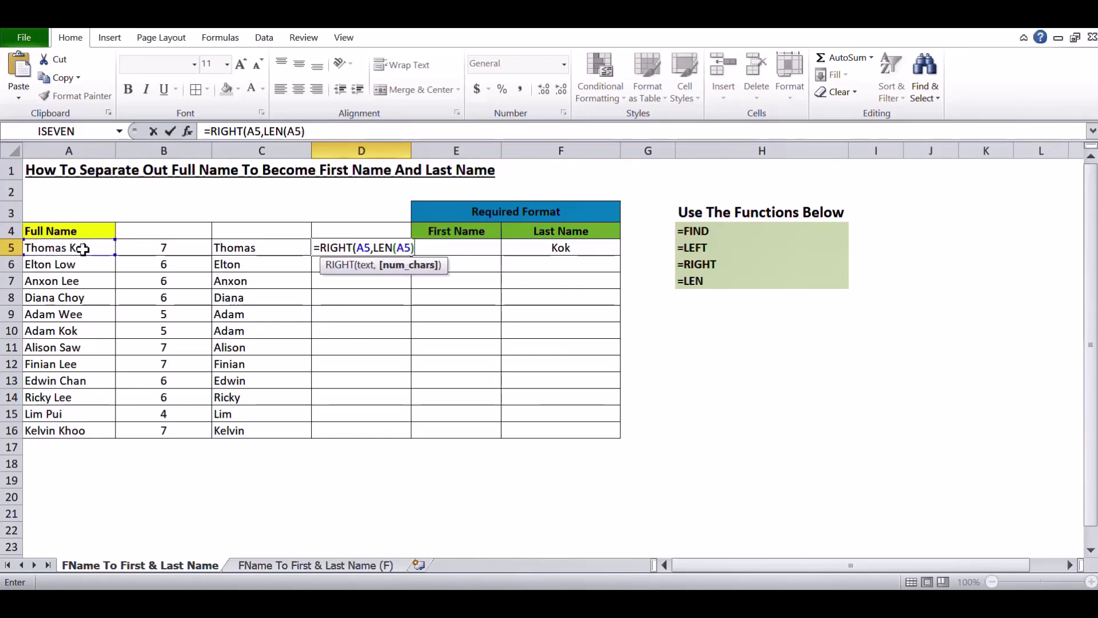
{"action": "type", "text": "-"}
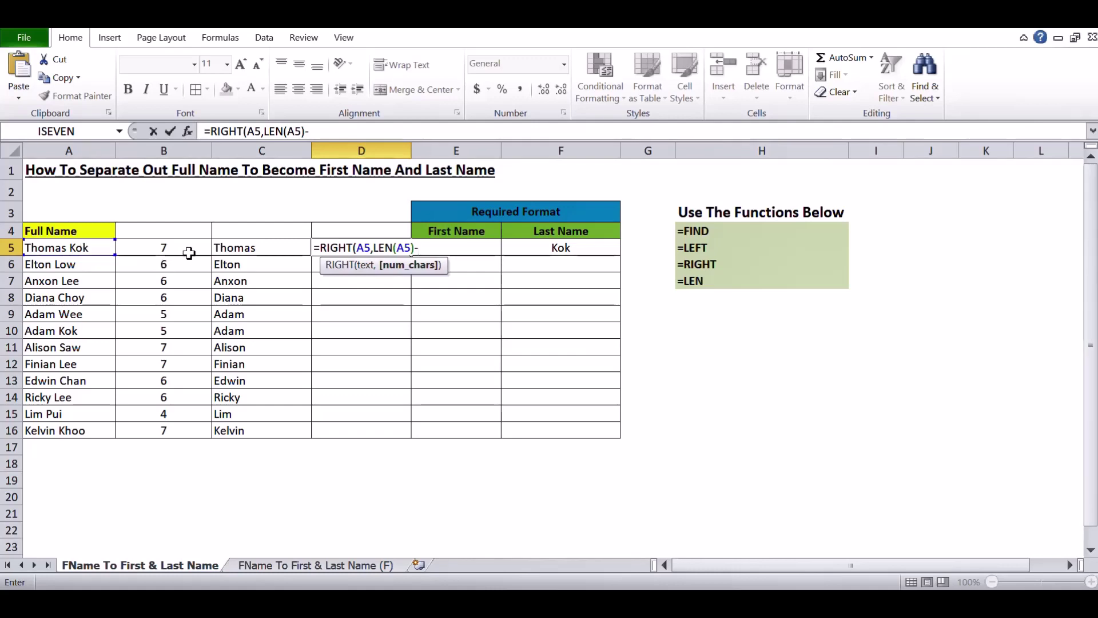
{"action": "left_click", "coordinate": [189, 254]}
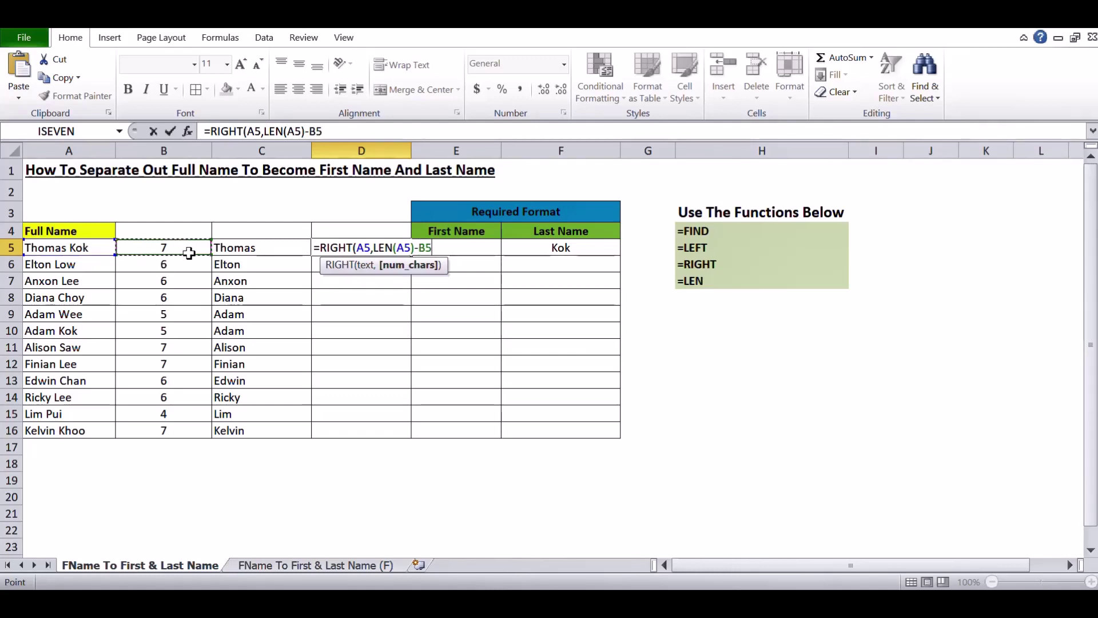
{"action": "type", "text": ")"}
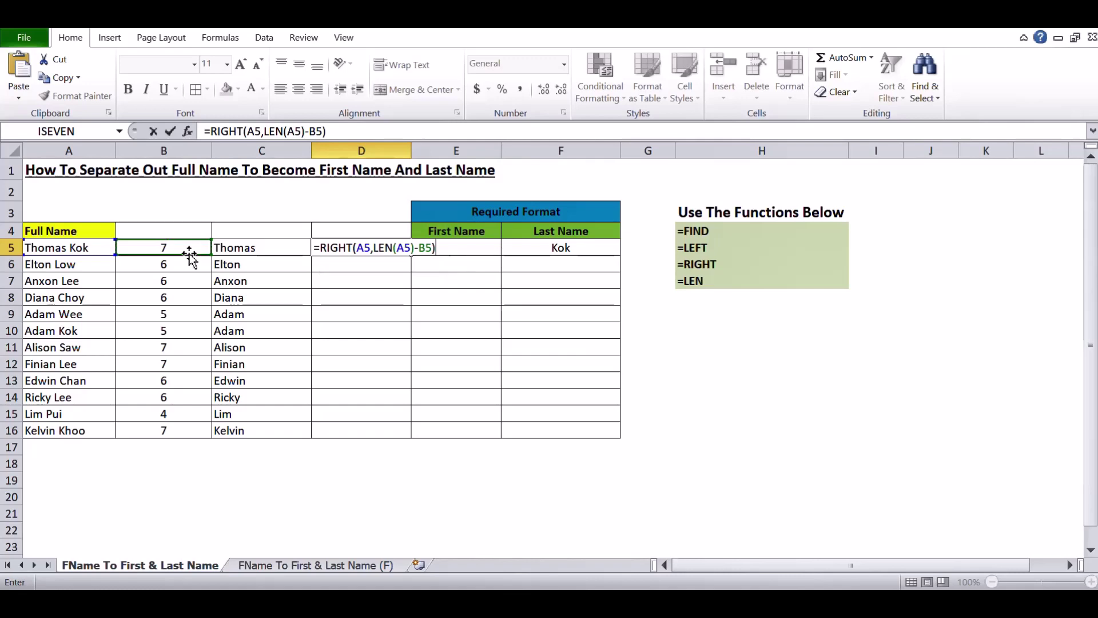
{"action": "key", "text": "Return"}
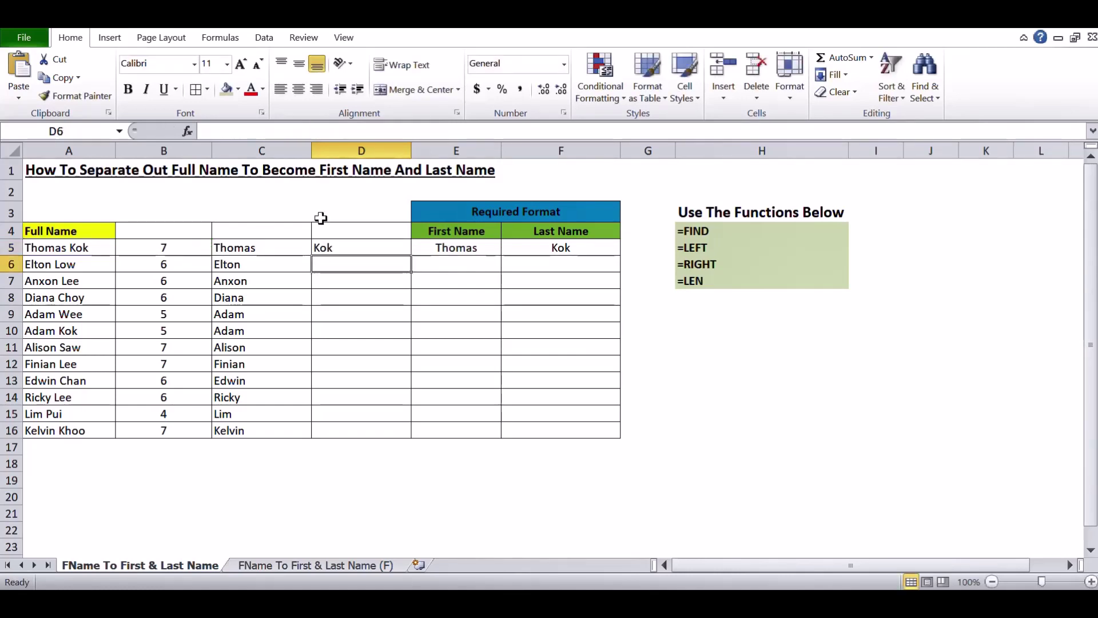
Copy the RIGHT formula from D5 down to D16 and check it in D5, D6 and D16.
{"action": "left_click", "coordinate": [348, 247]}
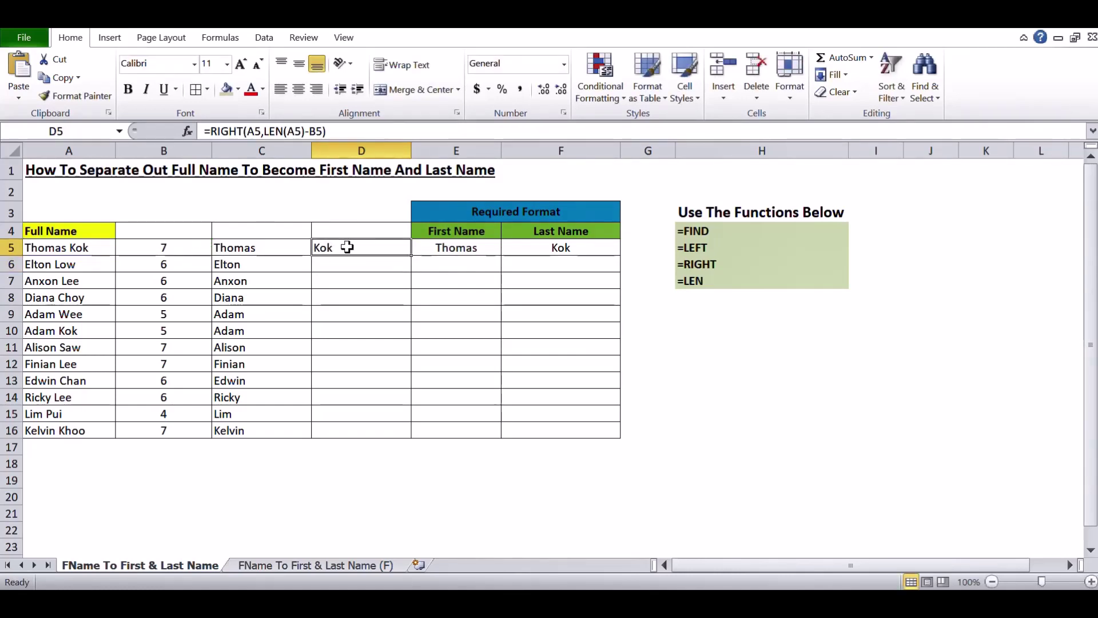
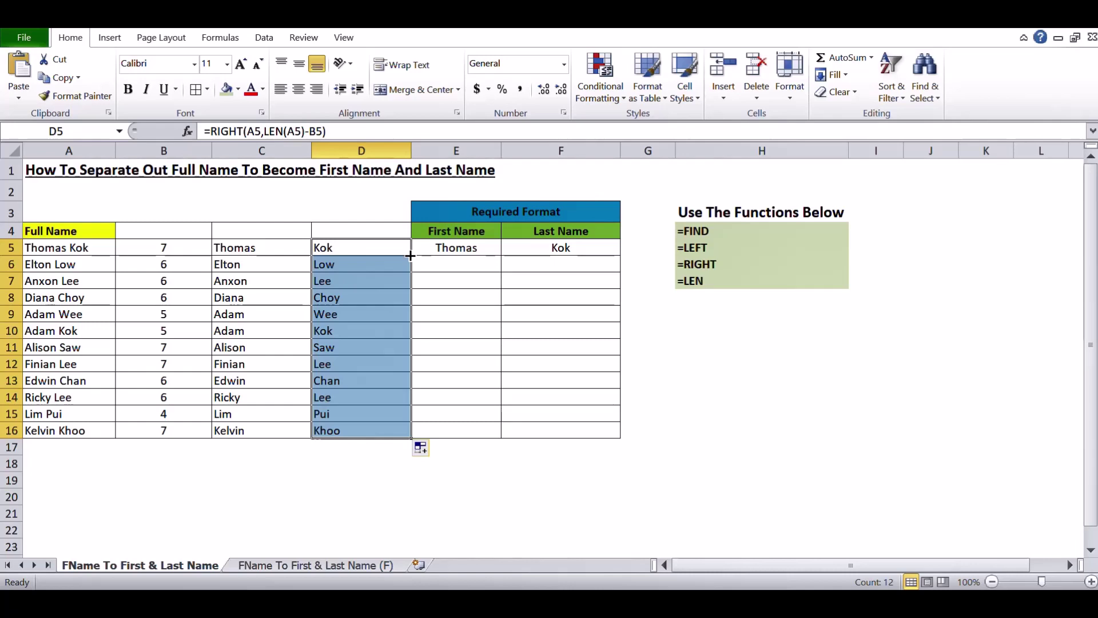
{"action": "left_click", "coordinate": [429, 274]}
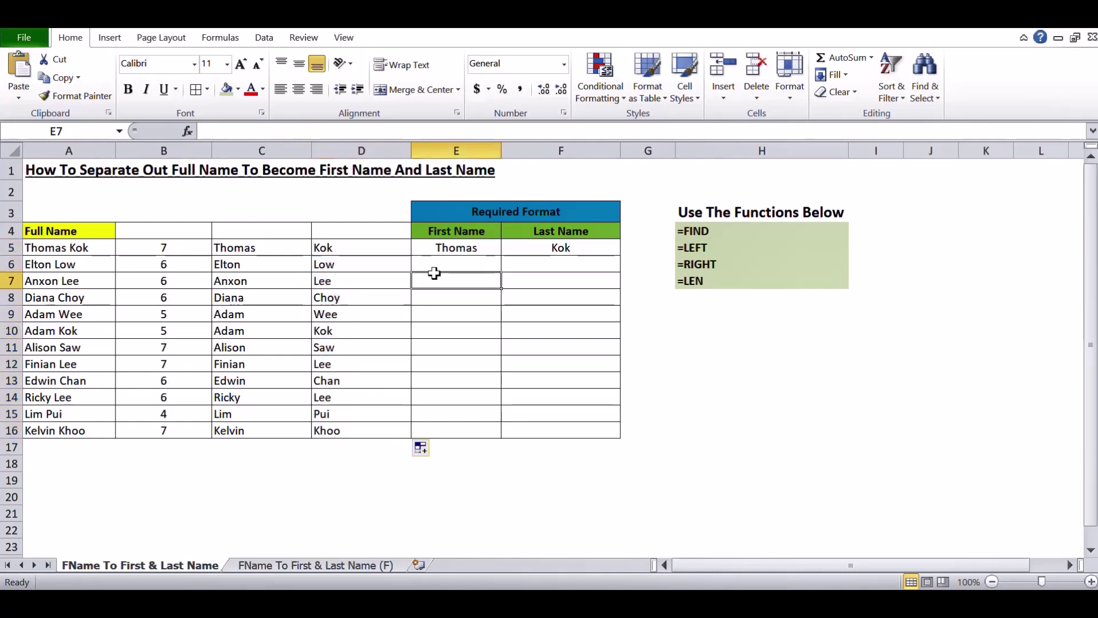
{"action": "left_click", "coordinate": [332, 247]}
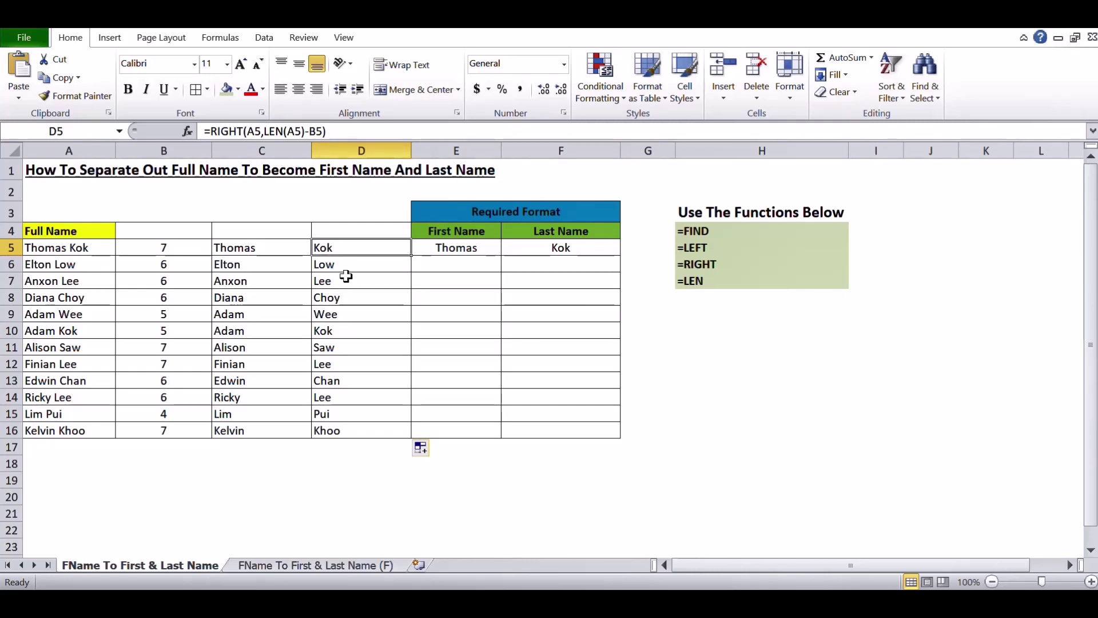
{"action": "left_click", "coordinate": [346, 270]}
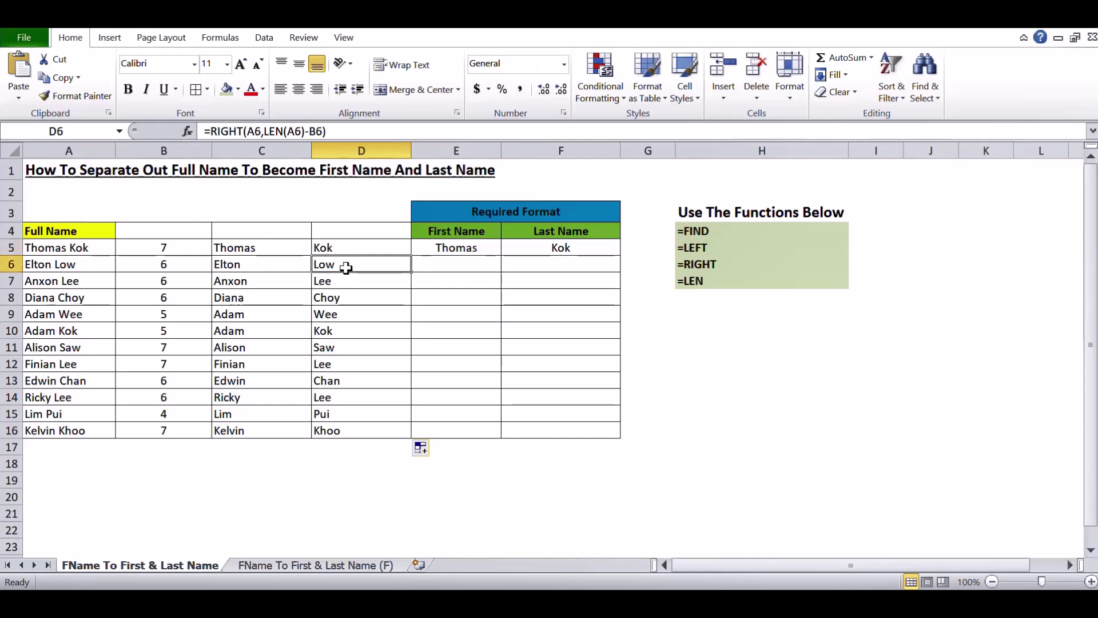
{"action": "left_click", "coordinate": [349, 429]}
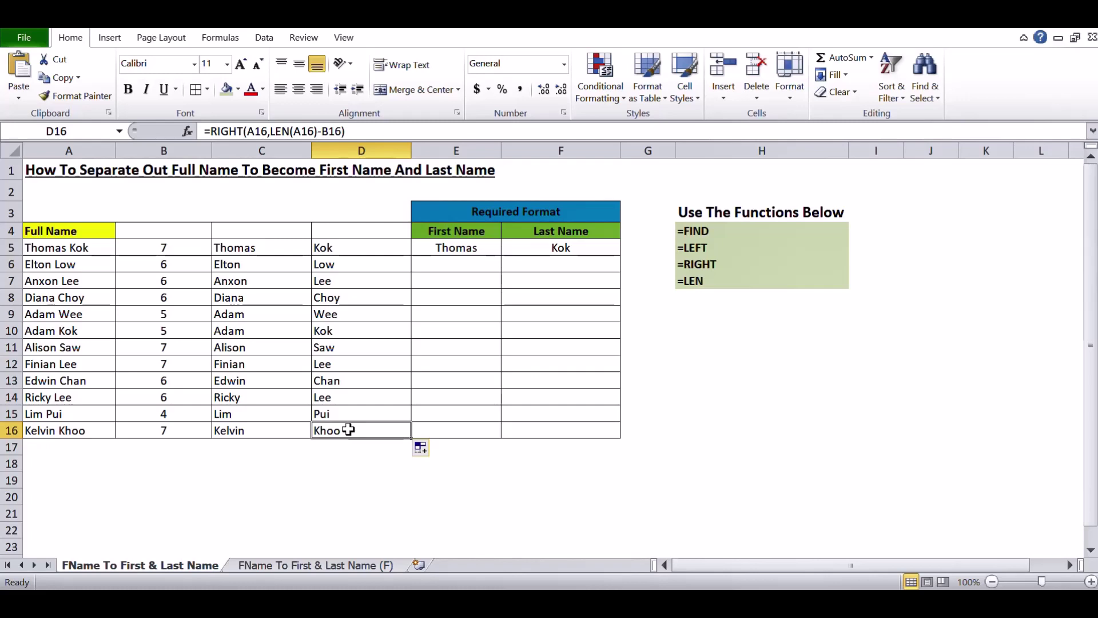
Review cells D5 and A5, and open the "FName To First & Last Name (F)" sheet to view its annotated formulas.
{"action": "left_click", "coordinate": [351, 246]}
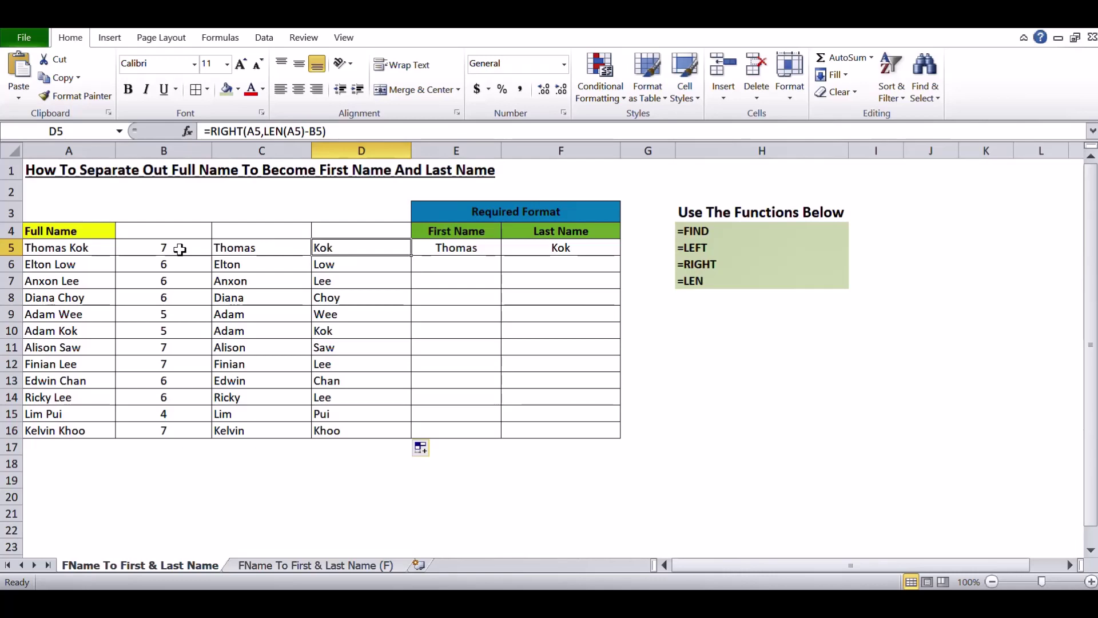
{"action": "left_click", "coordinate": [85, 246]}
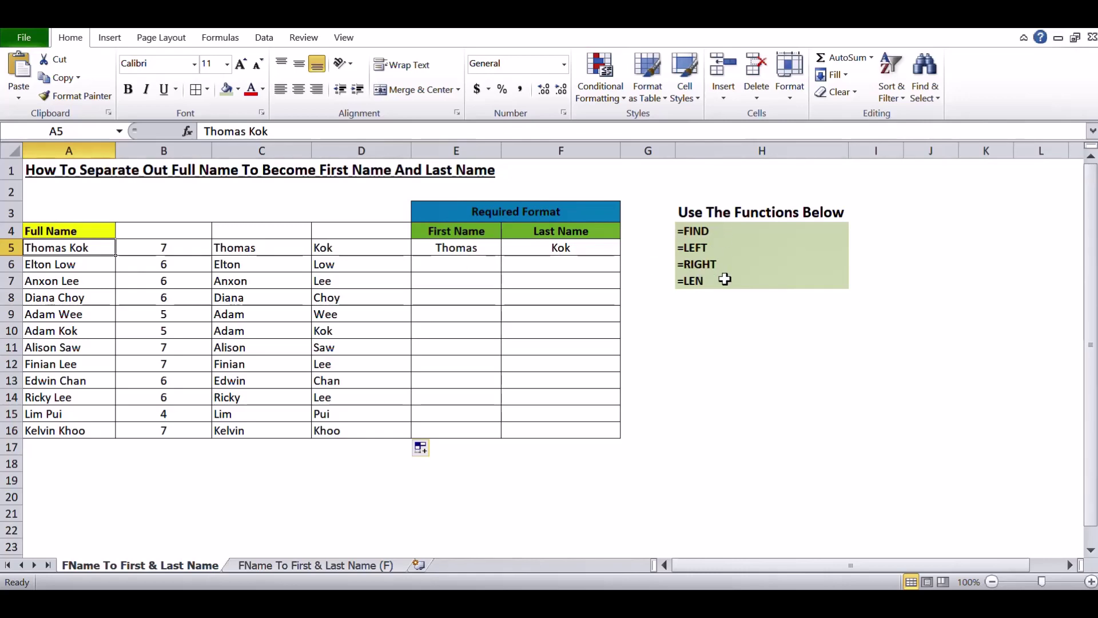
{"action": "left_click", "coordinate": [361, 566]}
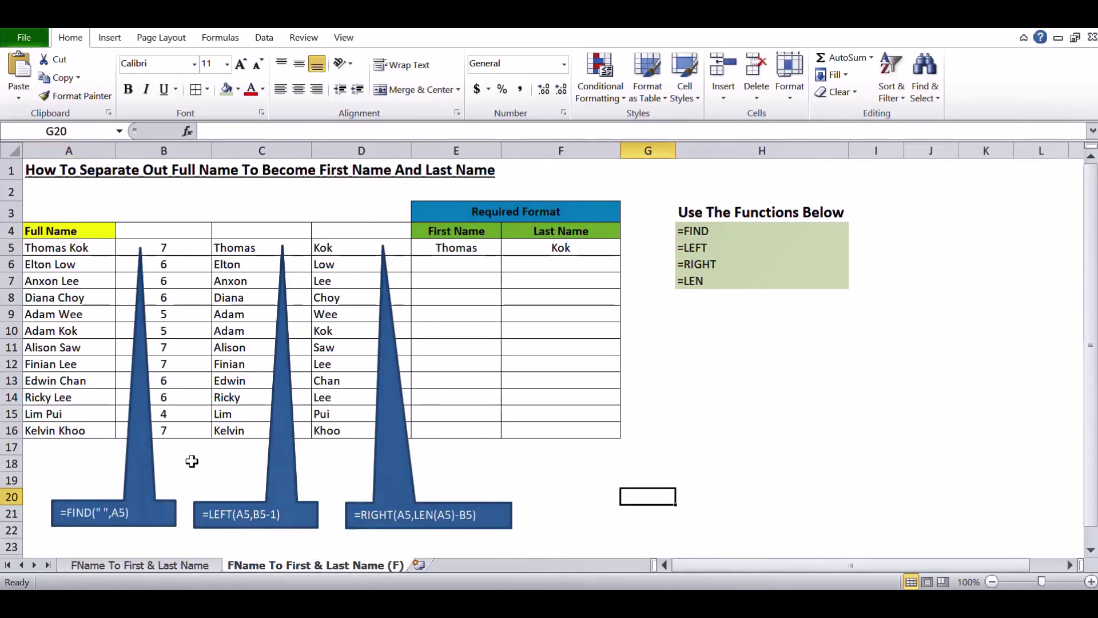